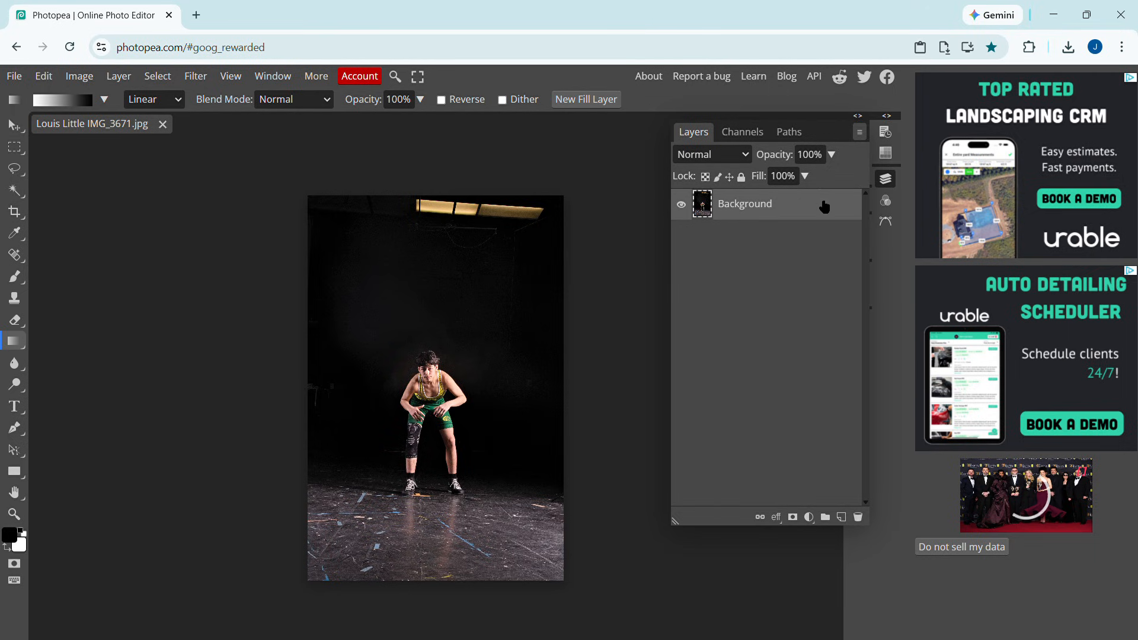
# Duplicate the Background layer and run an automatic Subject selection on the copy
pyautogui.rightClick(820, 208)
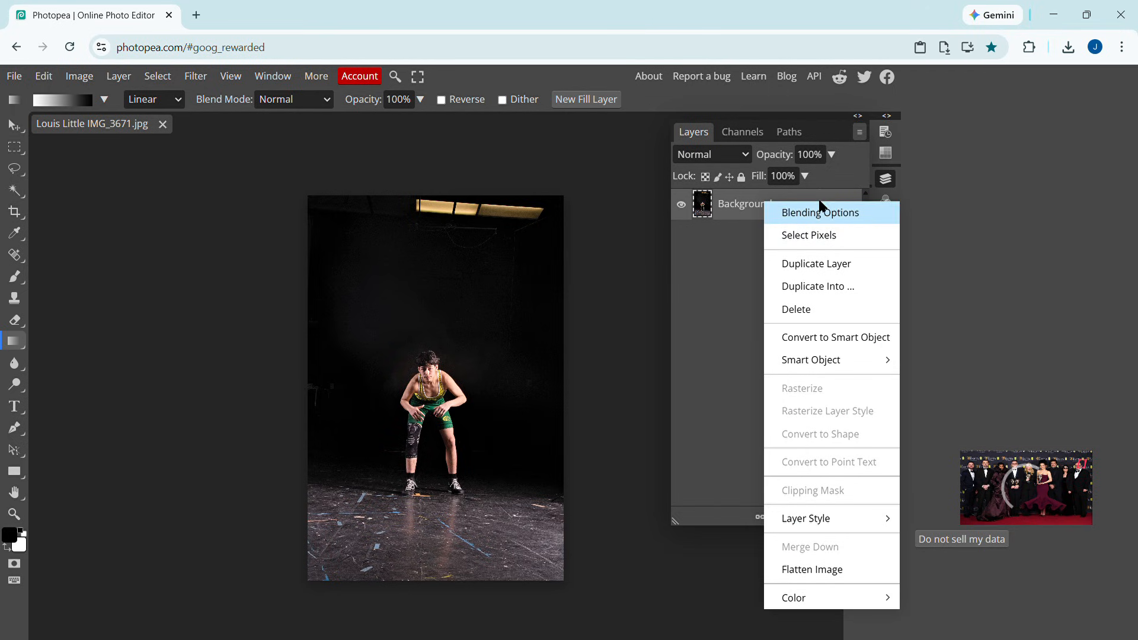
pyautogui.click(819, 265)
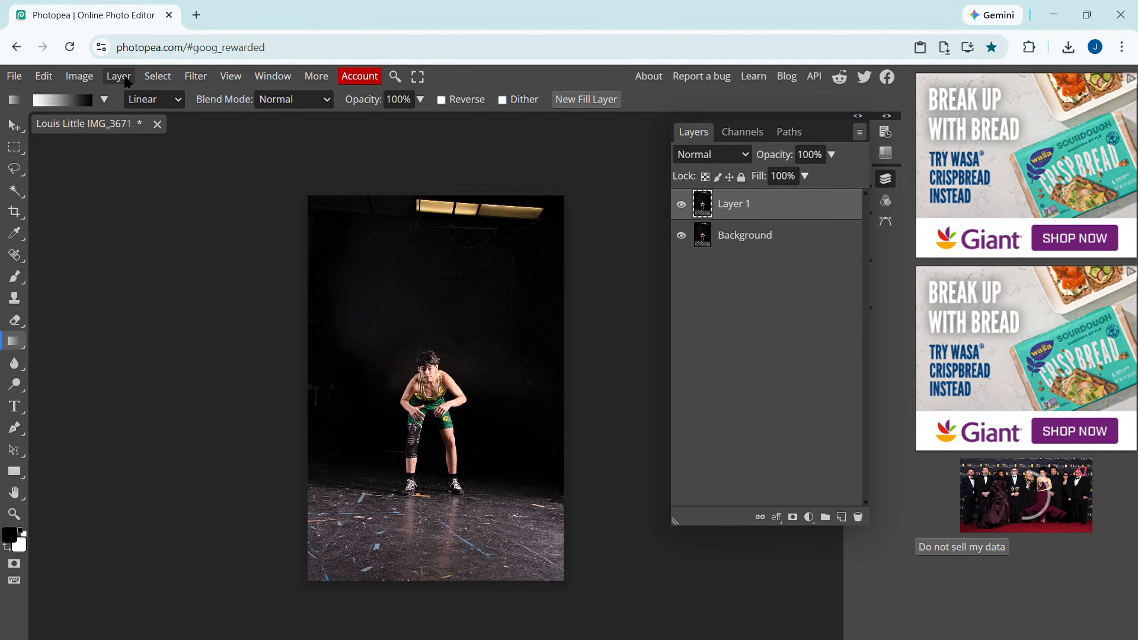
pyautogui.click(159, 77)
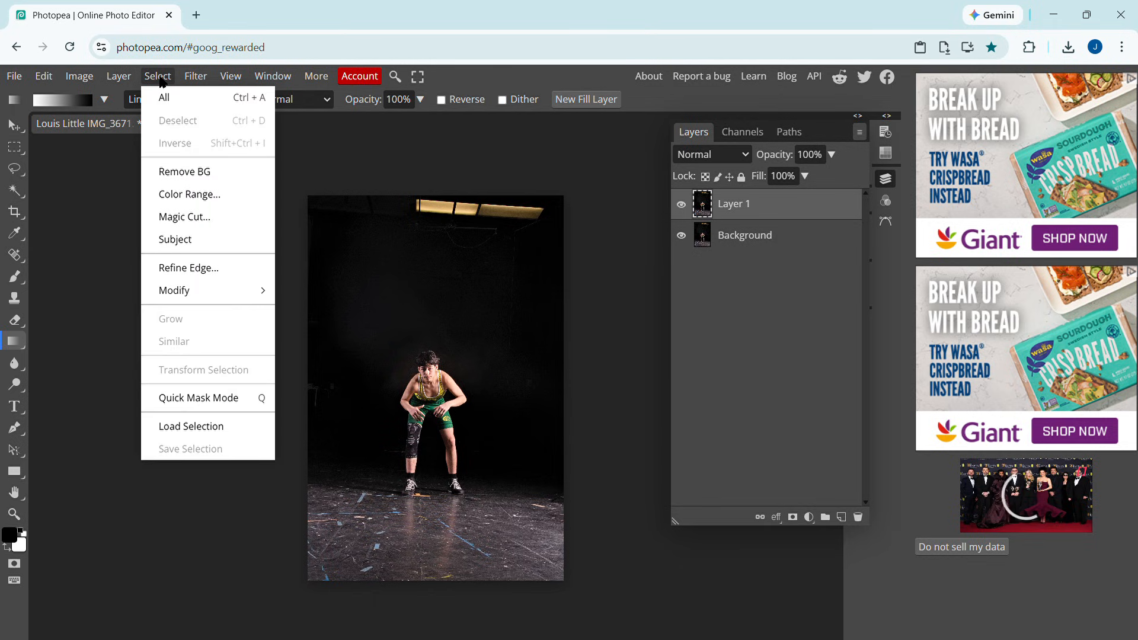
pyautogui.click(179, 245)
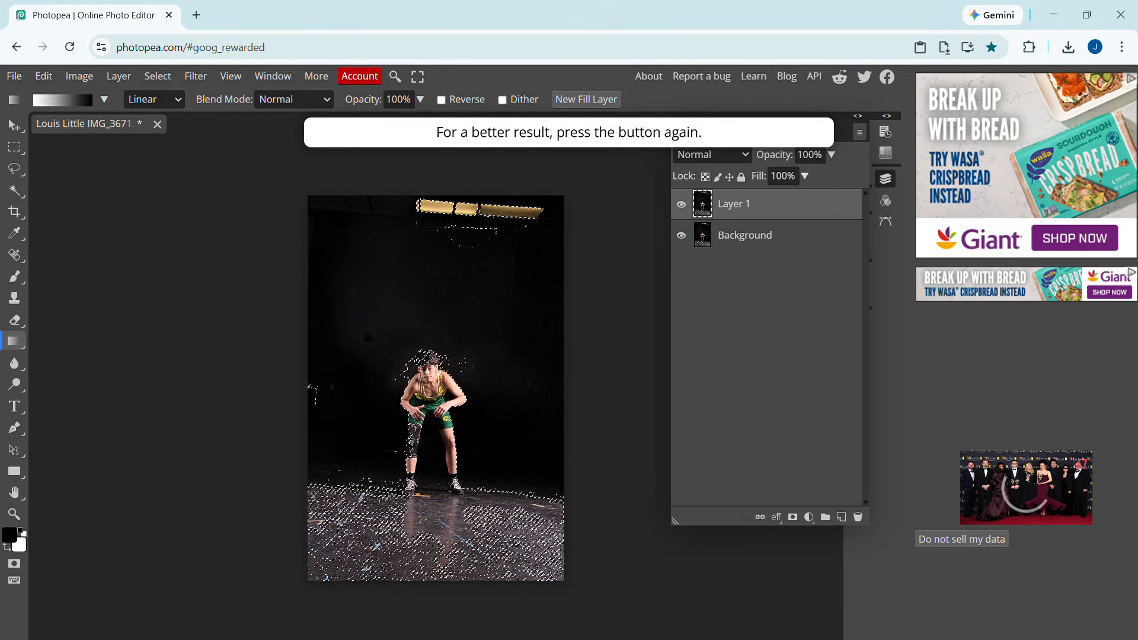
# Rerun the Subject selection for a better result, accepting the short ad and closing it once it has played
pyautogui.click(152, 76)
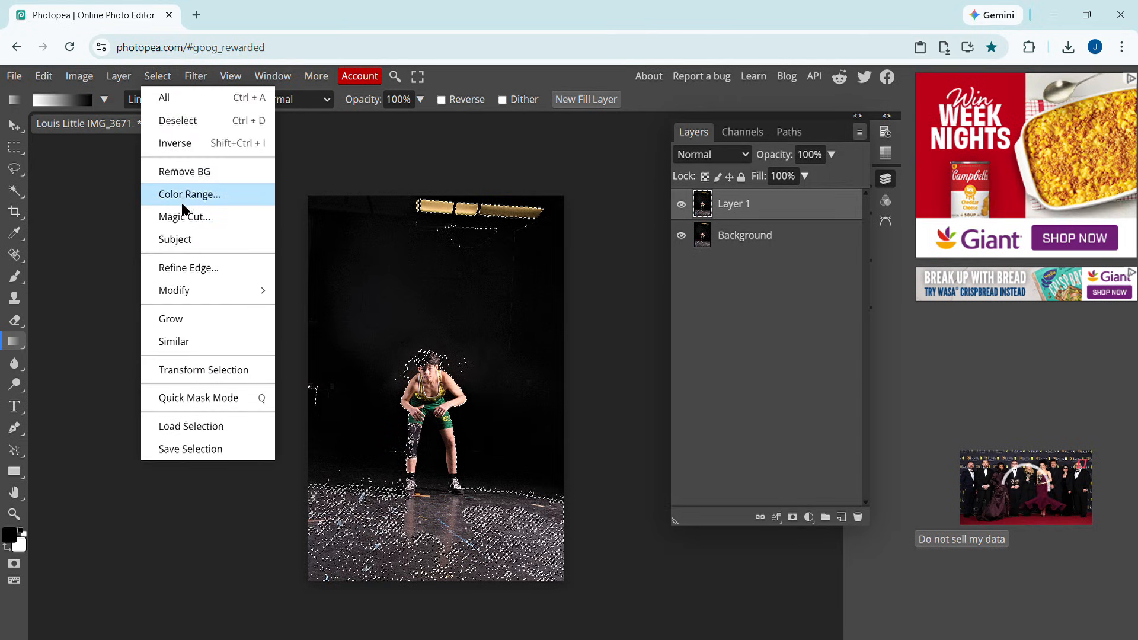
pyautogui.click(187, 241)
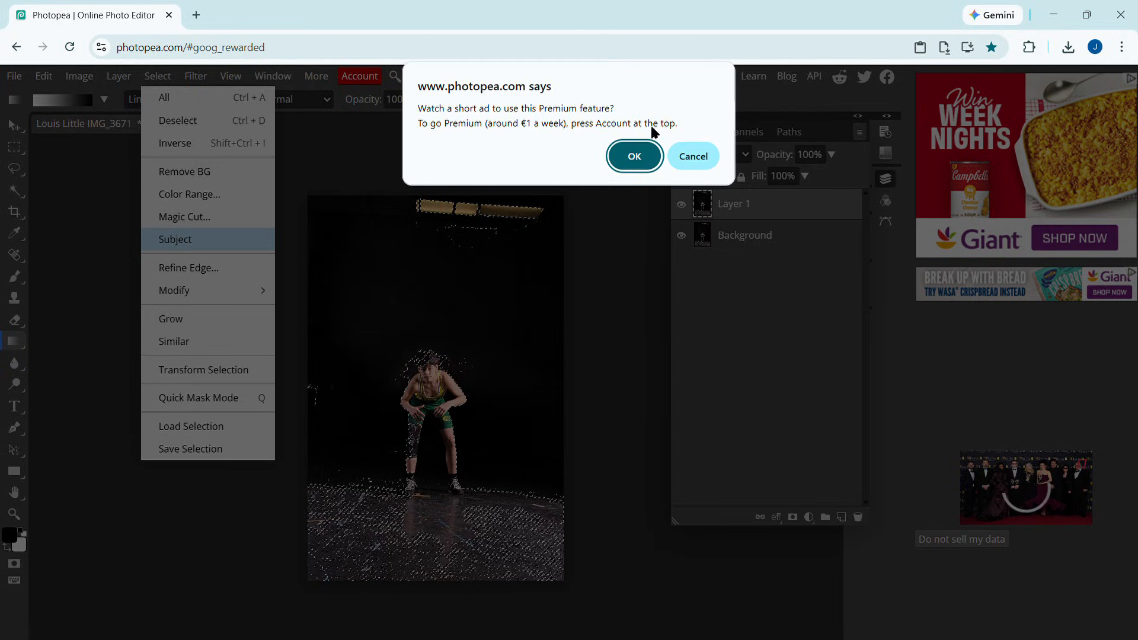
pyautogui.click(635, 156)
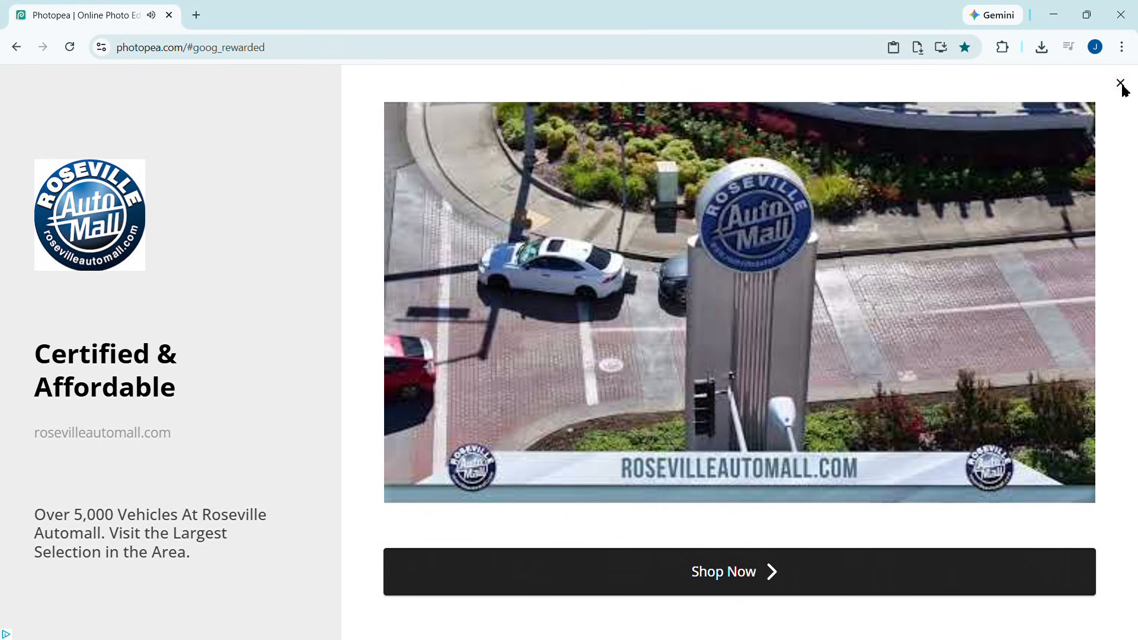
pyautogui.click(1120, 84)
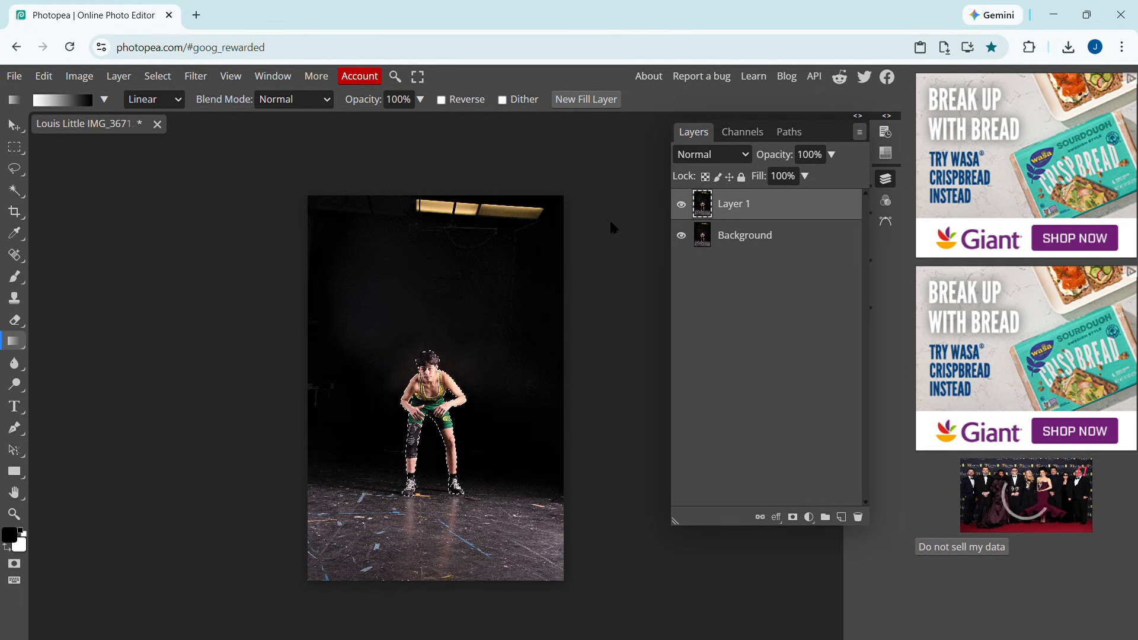
# Copy the selected wrestler to a new layer and hide Layer 1 and the Background layer
pyautogui.hotkey('ctrl', 'j')
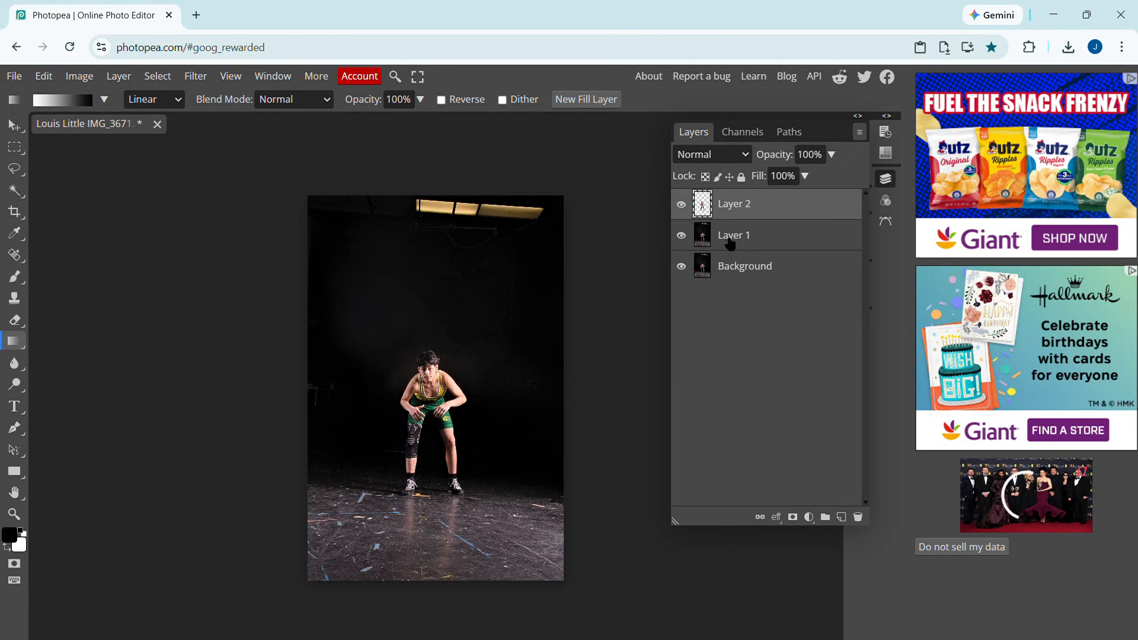
pyautogui.click(683, 267)
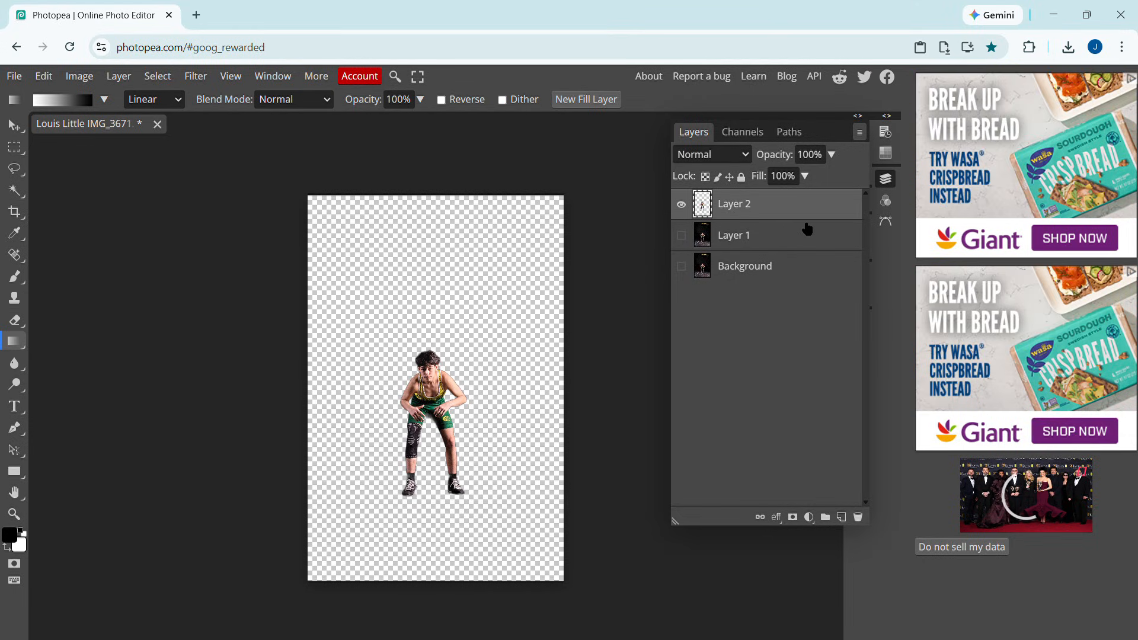
# Duplicate the wrestler cutout layer and flip the copy vertically
pyautogui.hotkey('ctrl', 'j')
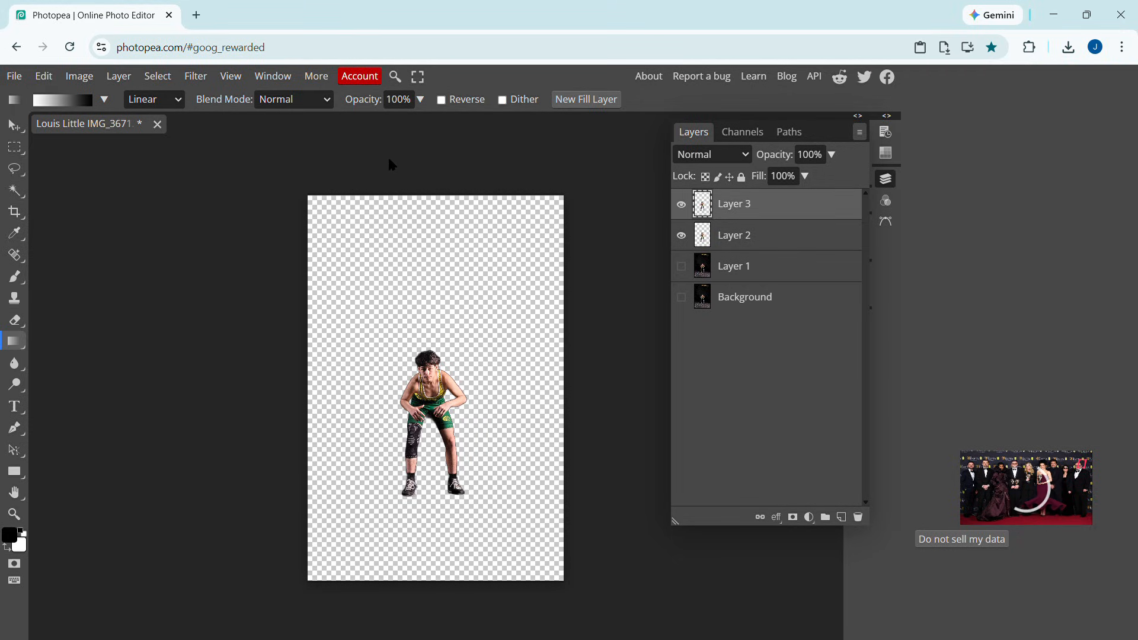
pyautogui.click(82, 76)
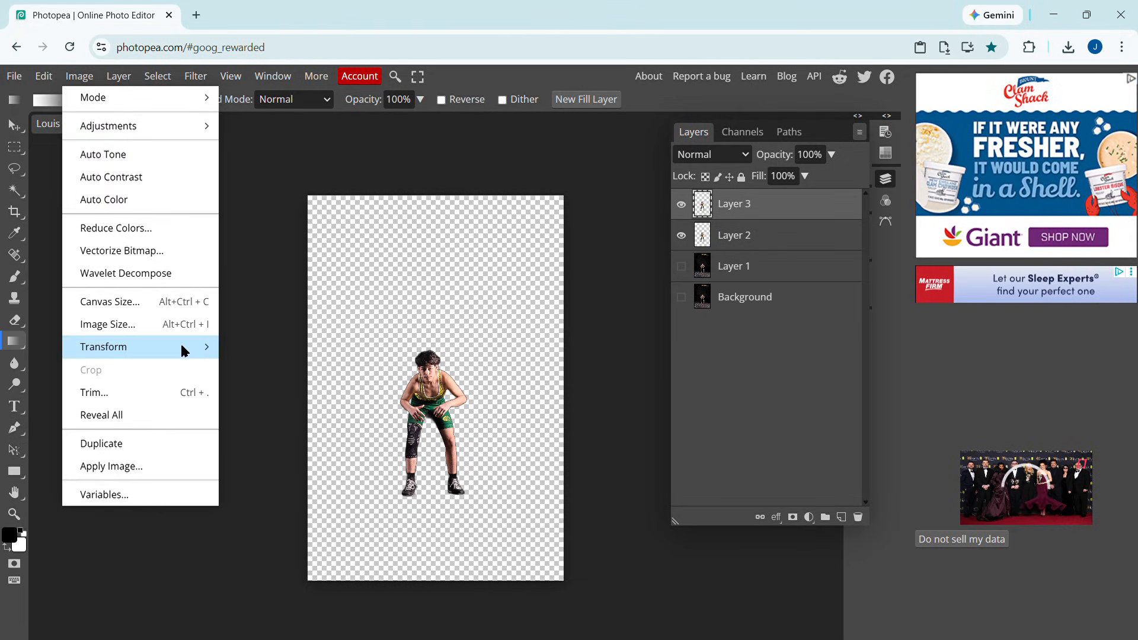
pyautogui.moveTo(182, 348)
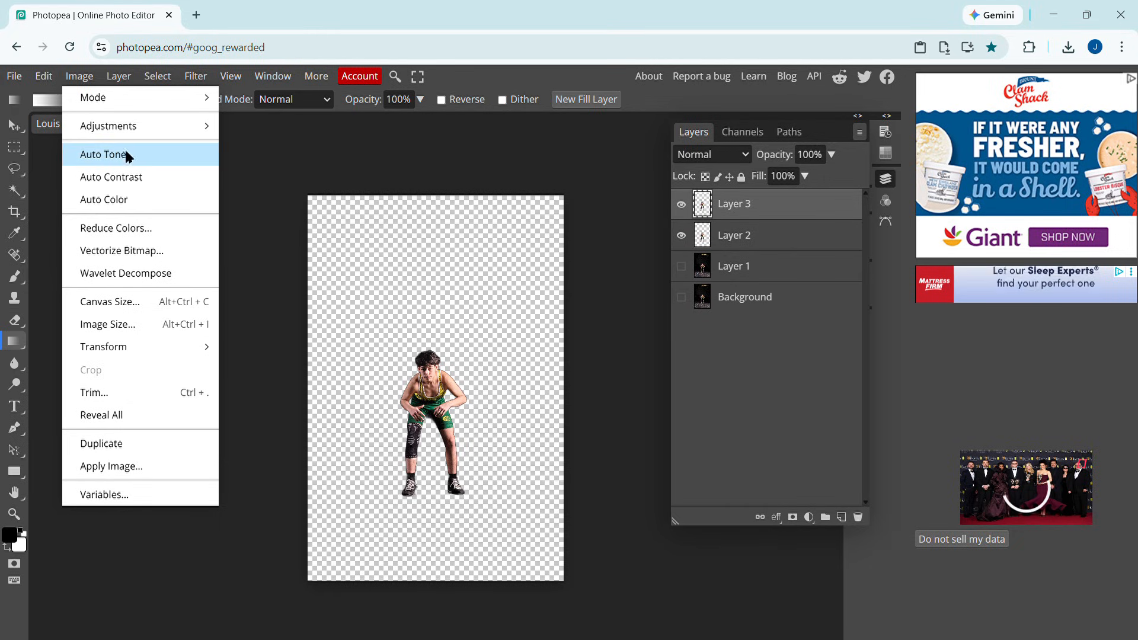
pyautogui.moveTo(48, 78)
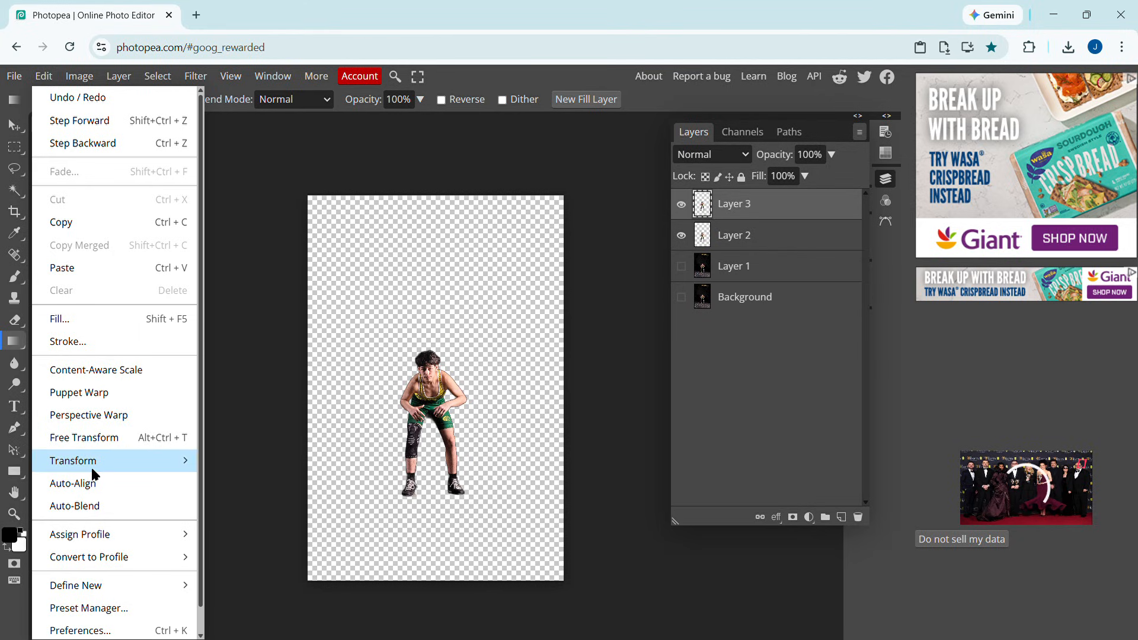
pyautogui.moveTo(91, 465)
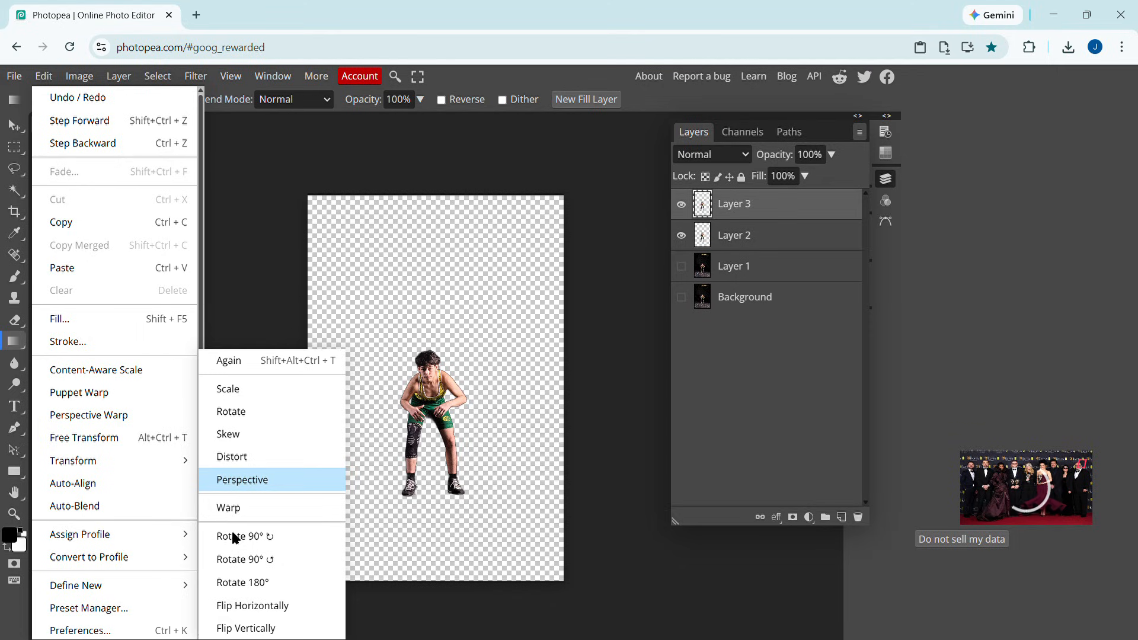
pyautogui.click(246, 628)
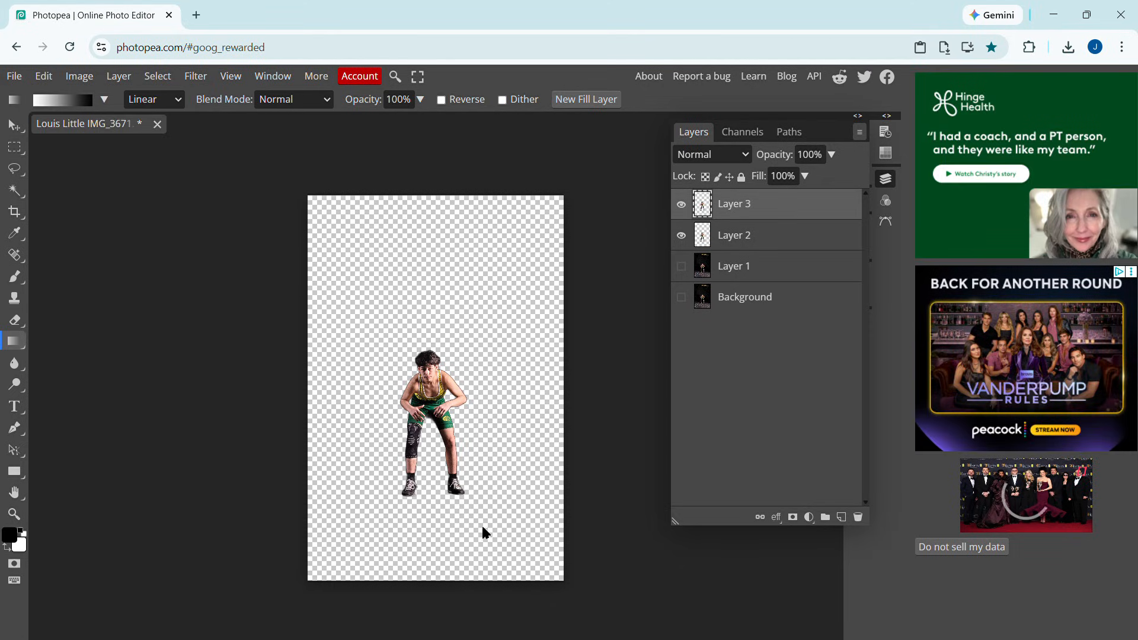
pyautogui.click(44, 75)
pyautogui.moveTo(95, 462)
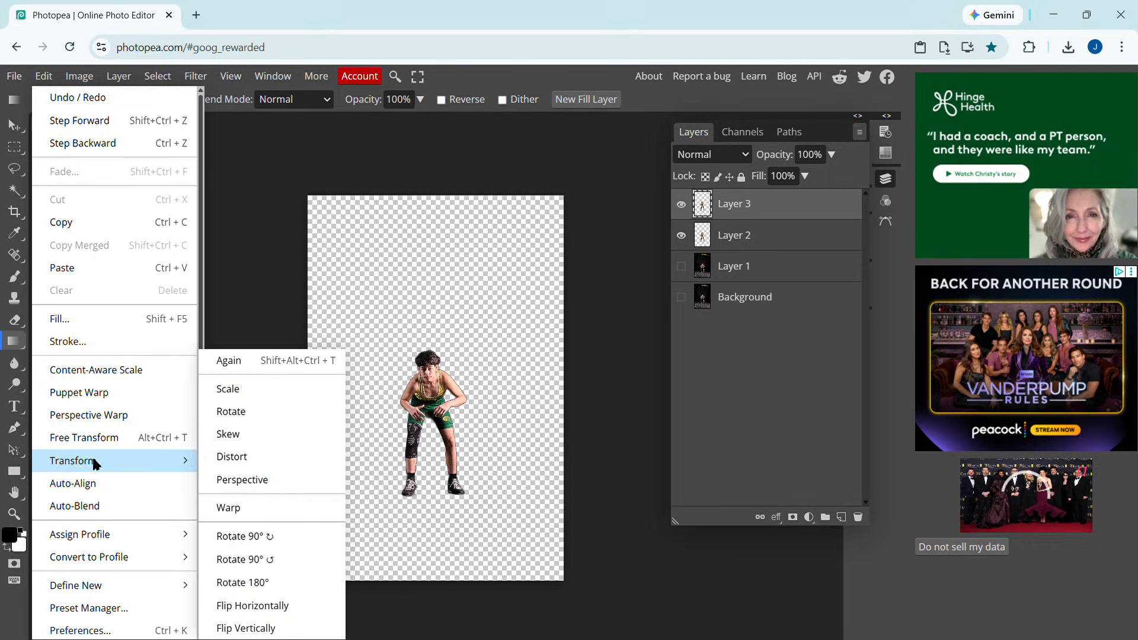
pyautogui.click(250, 629)
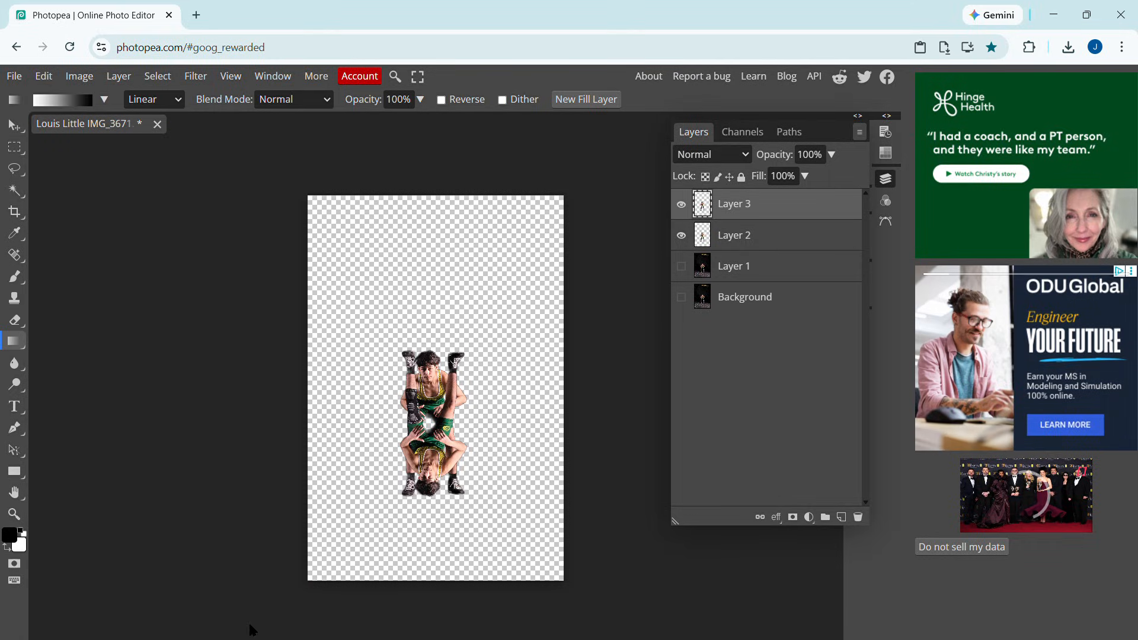
# Move the flipped copy directly beneath the upright wrestler's feet
pyautogui.click(11, 128)
pyautogui.moveTo(454, 397); pyautogui.dragTo(526, 442)
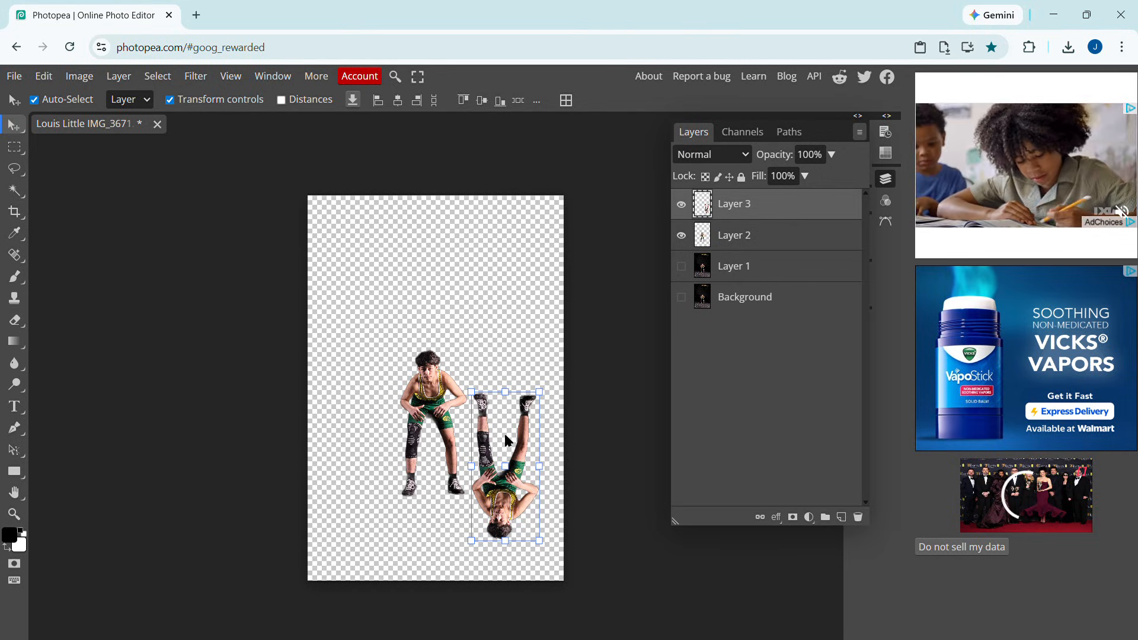
pyautogui.click(505, 437)
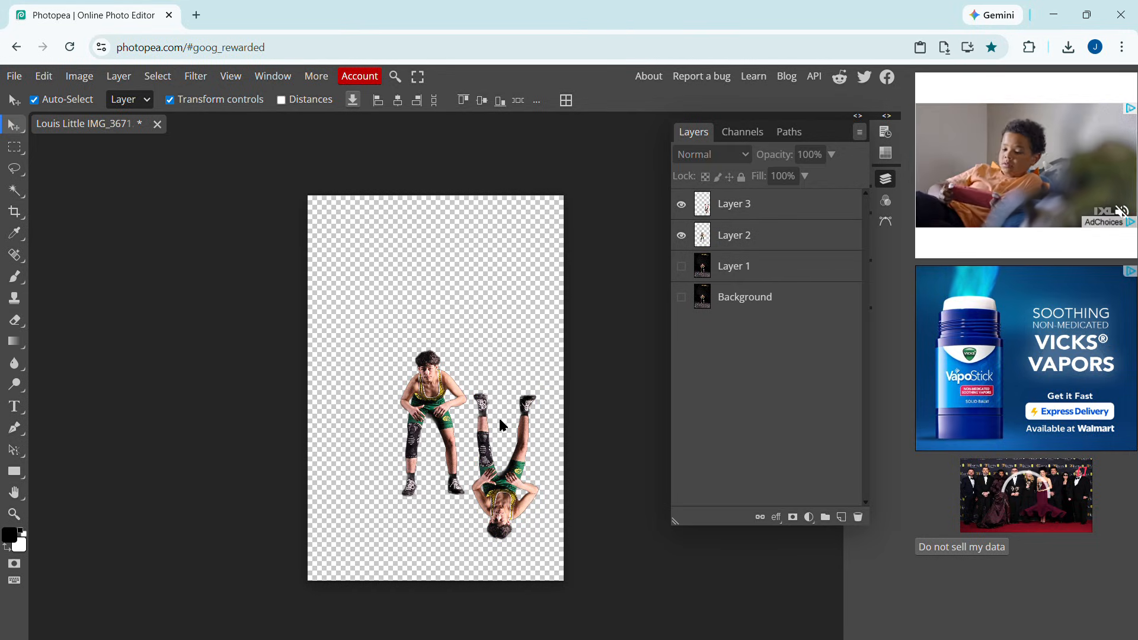
pyautogui.click(525, 457)
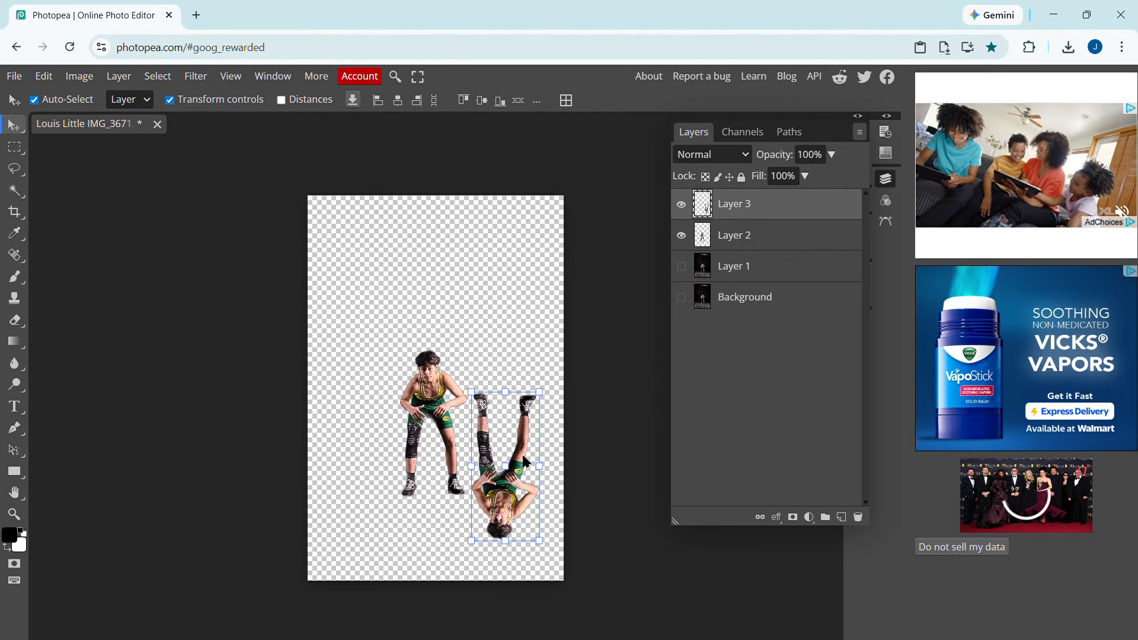
pyautogui.moveTo(525, 457); pyautogui.dragTo(452, 564)
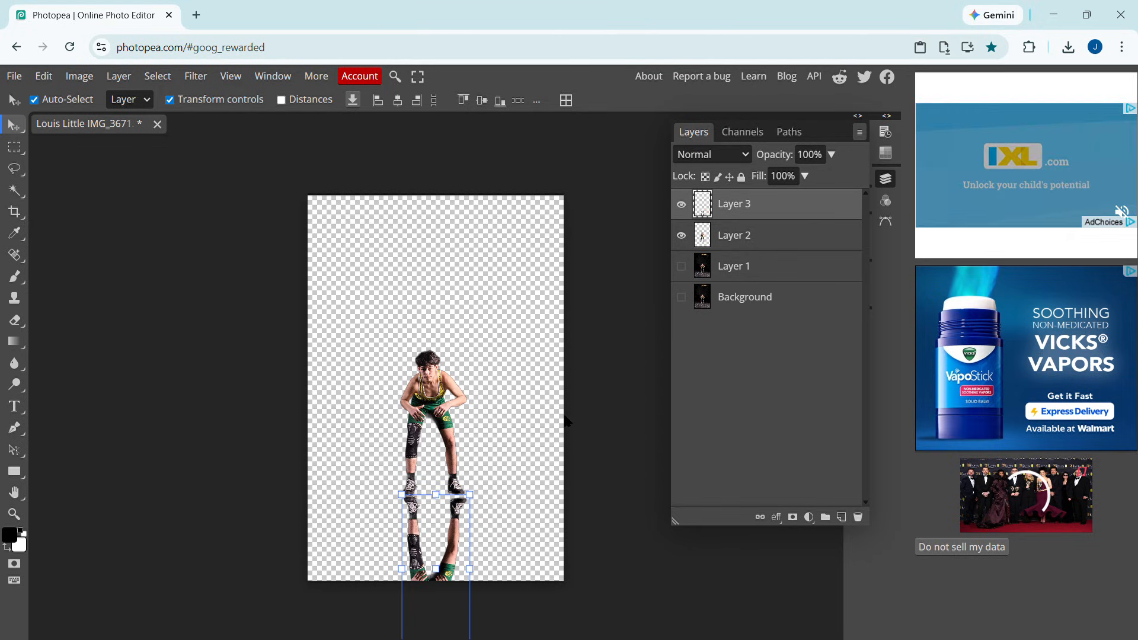
# Fine-tune the flipped copy's position at close range so its shoe soles meet those of the upright wrestler
pyautogui.hotkey('ctrl', '+')
pyautogui.hotkey('ctrl', '+')
pyautogui.hotkey('ctrl', '+')
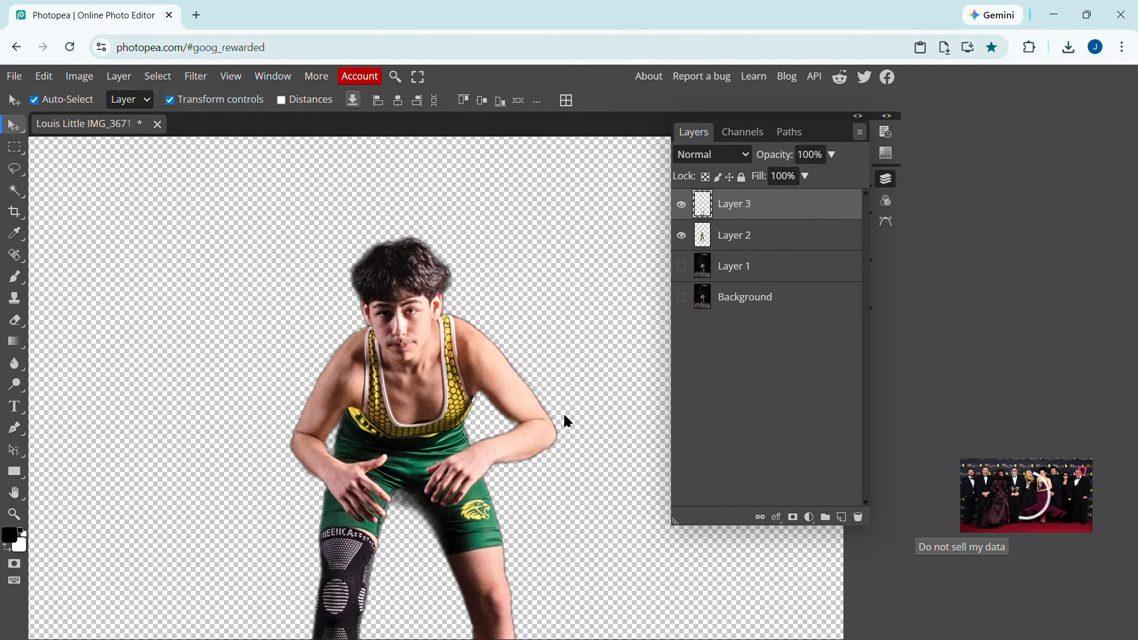
pyautogui.click(15, 492)
pyautogui.moveTo(293, 569); pyautogui.dragTo(378, 341)
pyautogui.moveTo(378, 431); pyautogui.dragTo(386, 305)
pyautogui.moveTo(386, 354); pyautogui.dragTo(350, 255)
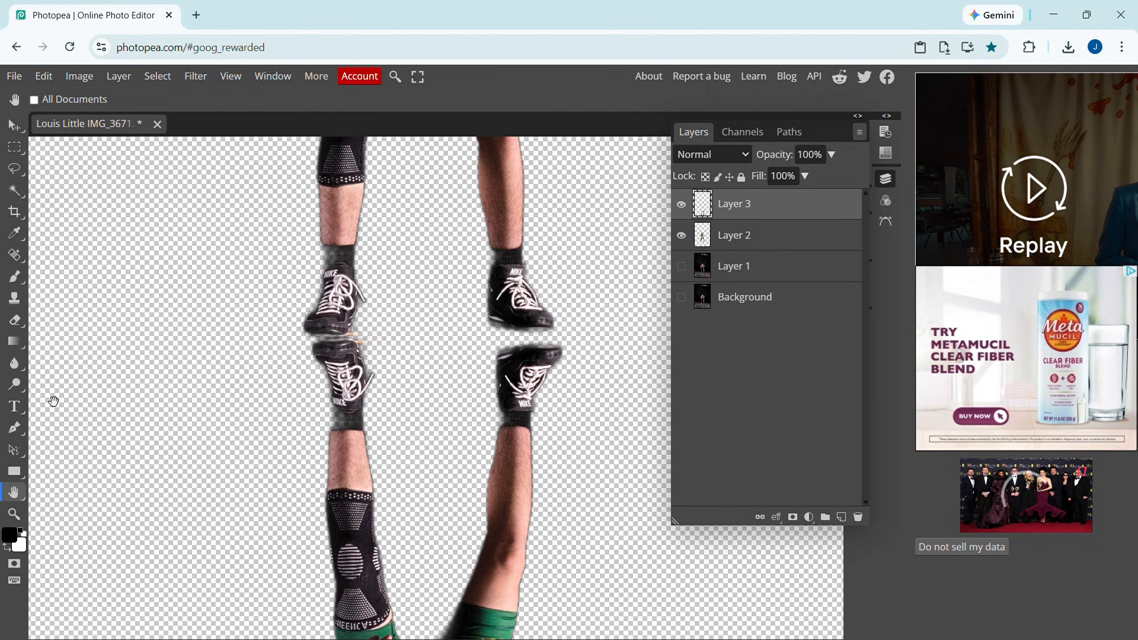
pyautogui.click(14, 125)
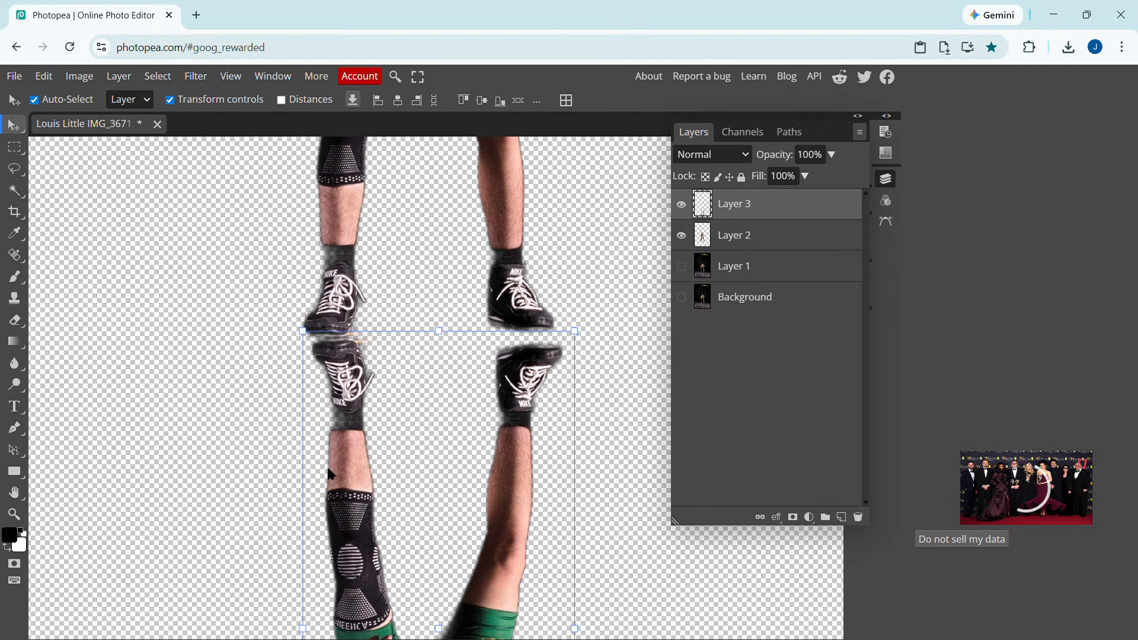
pyautogui.moveTo(348, 479)
pyautogui.mouseDown()
pyautogui.moveTo(310, 481)
pyautogui.moveTo(351, 469)
pyautogui.moveTo(341, 466)
pyautogui.mouseUp()
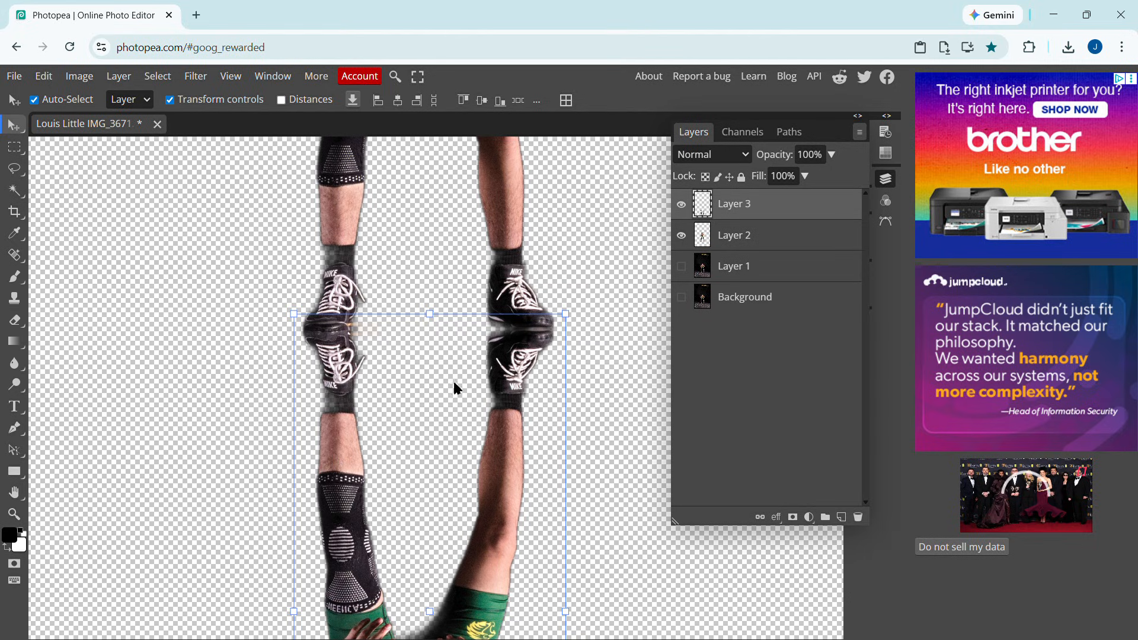
# Rename the flipped copy's layer to "reflection" and the upright cutout's layer to "subject"
pyautogui.doubleClick(749, 208)
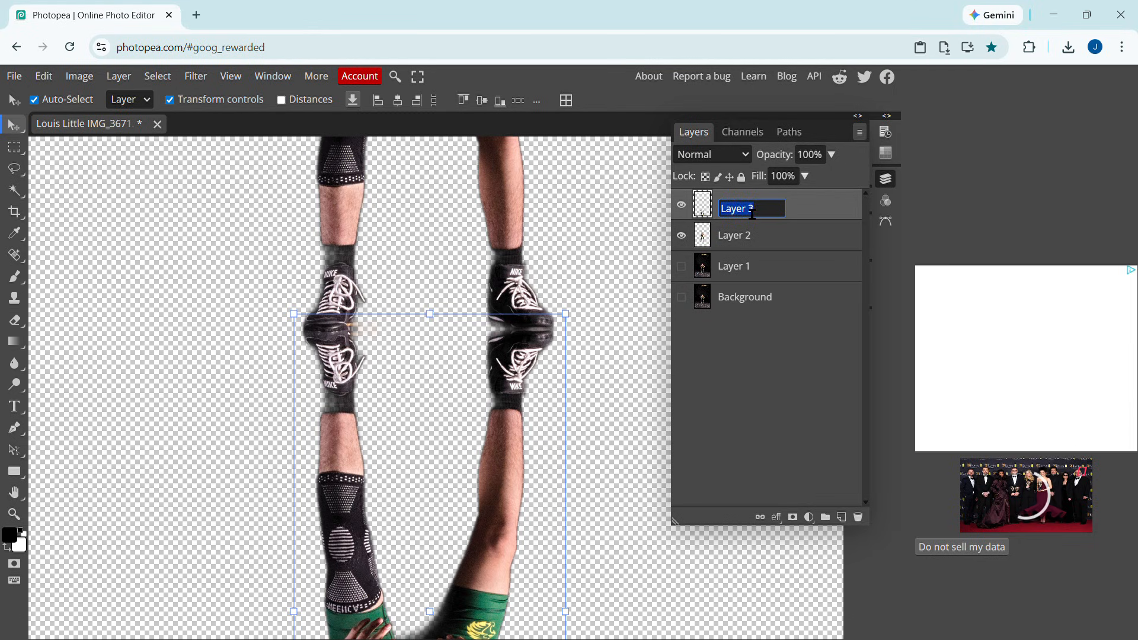
pyautogui.write('reflection')
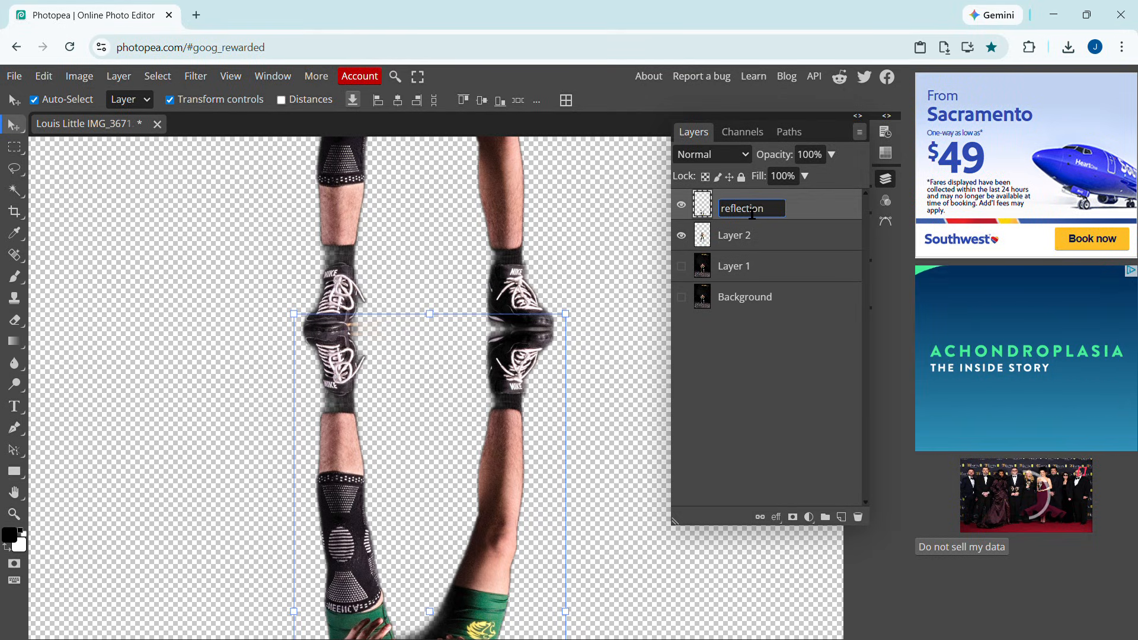
pyautogui.press('Return')
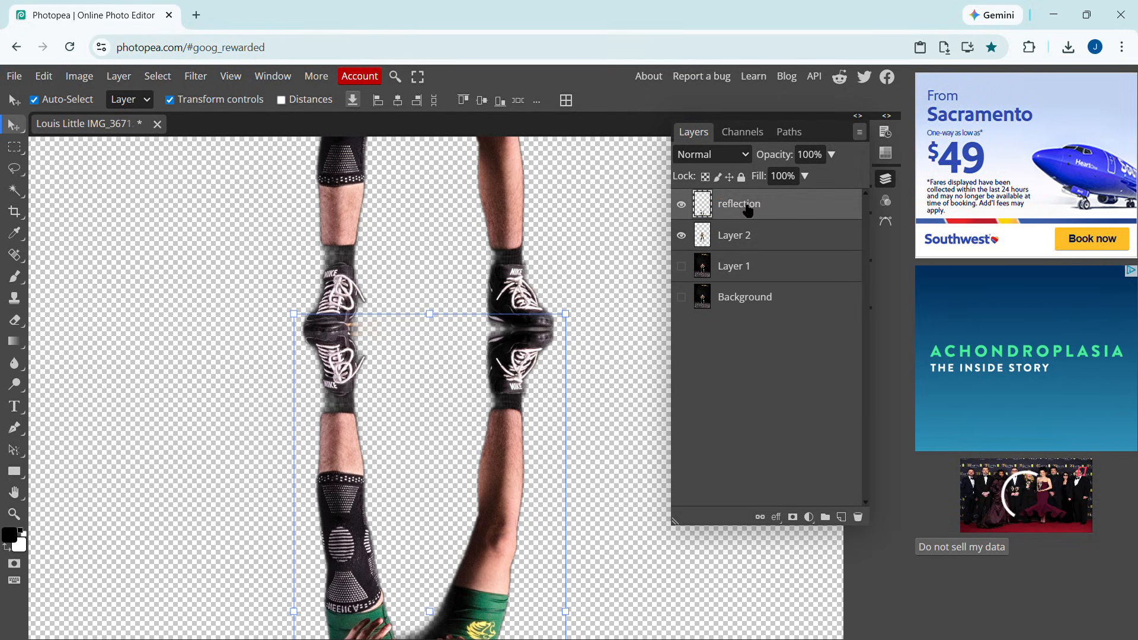
pyautogui.click(739, 240)
pyautogui.doubleClick(739, 241)
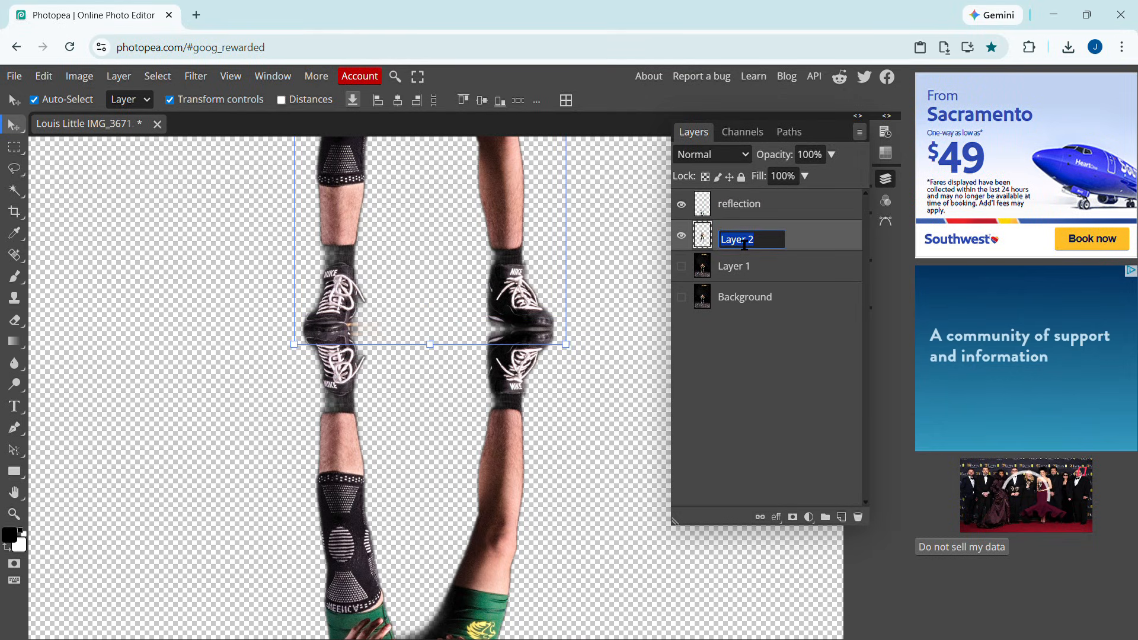
pyautogui.write('subj')
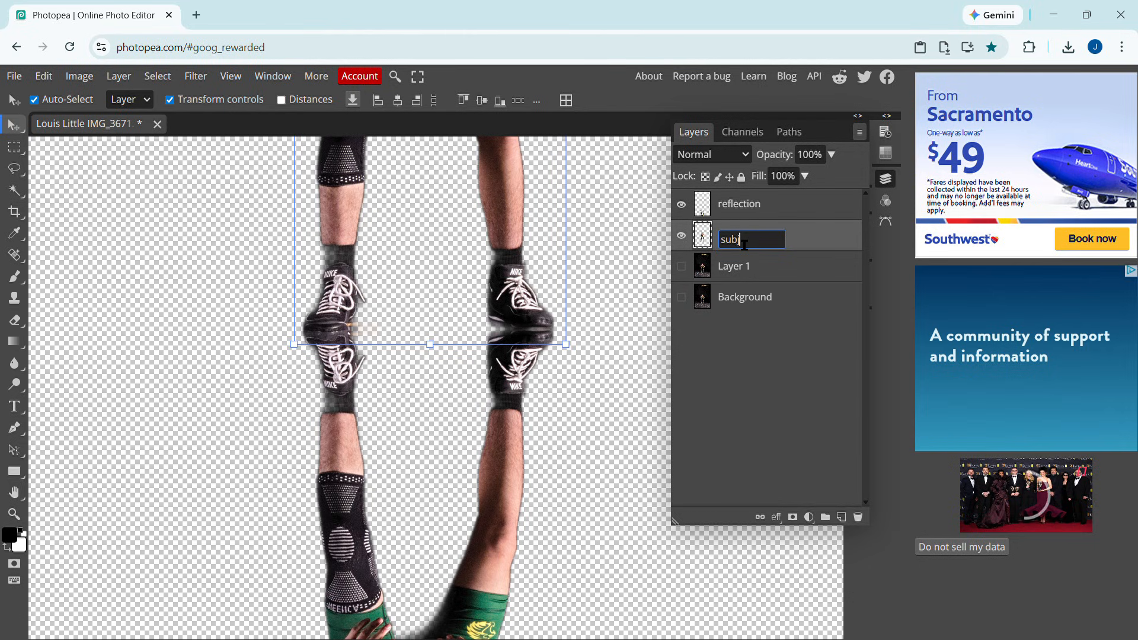
pyautogui.write('ect')
pyautogui.press('Return')
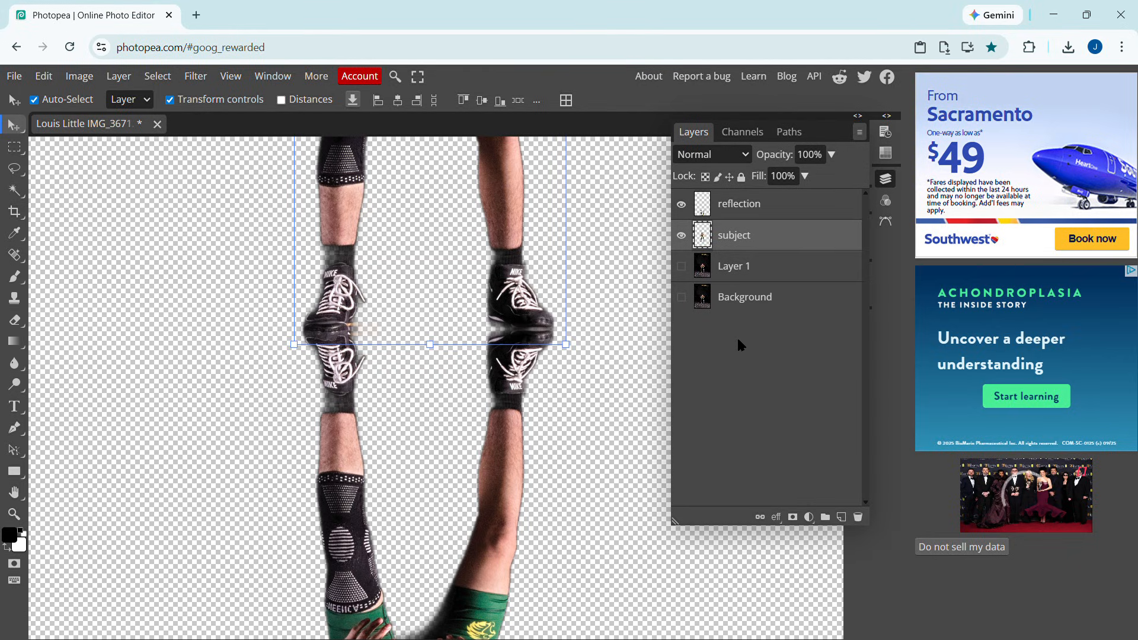
# Move the reflection layer below the subject layer in the layer stack
pyautogui.moveTo(806, 212); pyautogui.dragTo(808, 248)
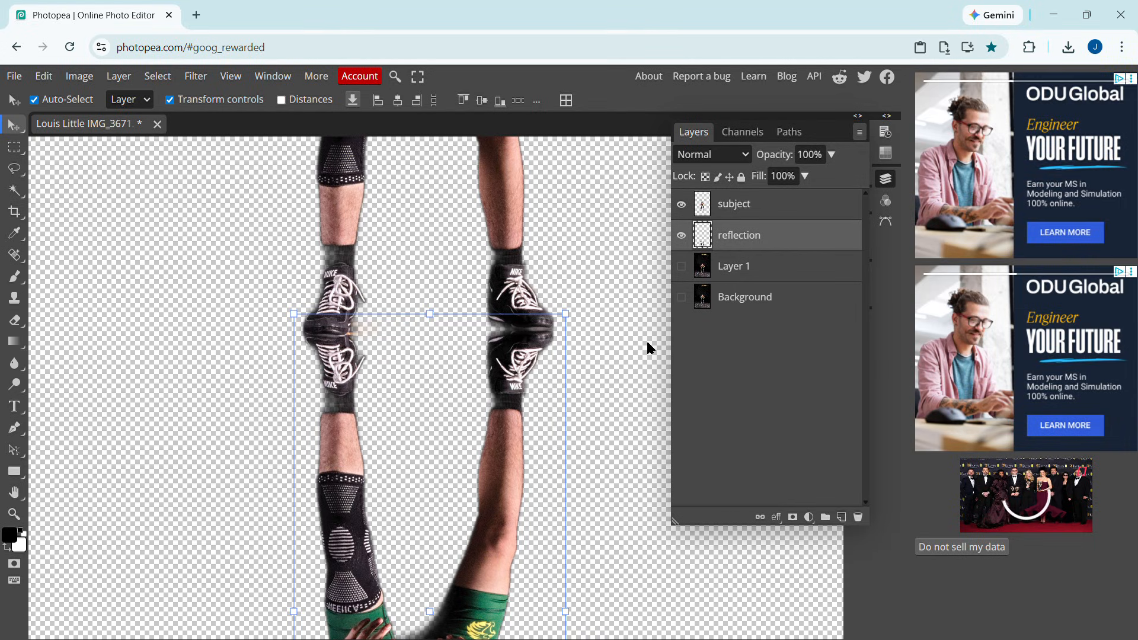
pyautogui.hotkey('ctrl', '-')
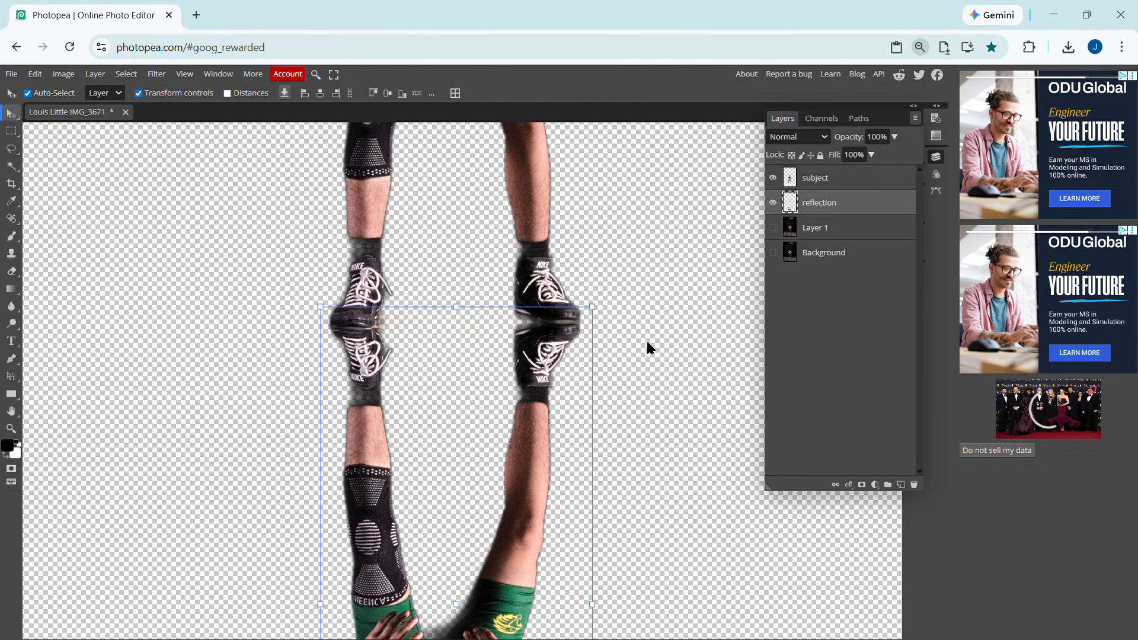
pyautogui.hotkey('ctrl', '0')
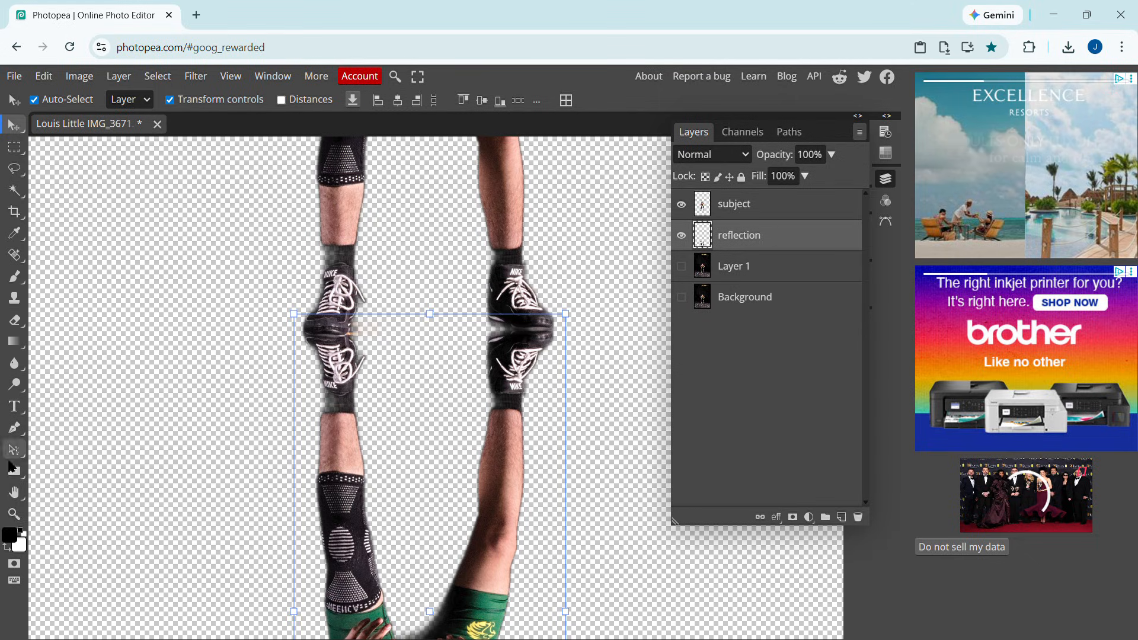
# Draw a black rectangle covering the entire canvas and move its layer directly beneath the reflection layer
pyautogui.click(15, 516)
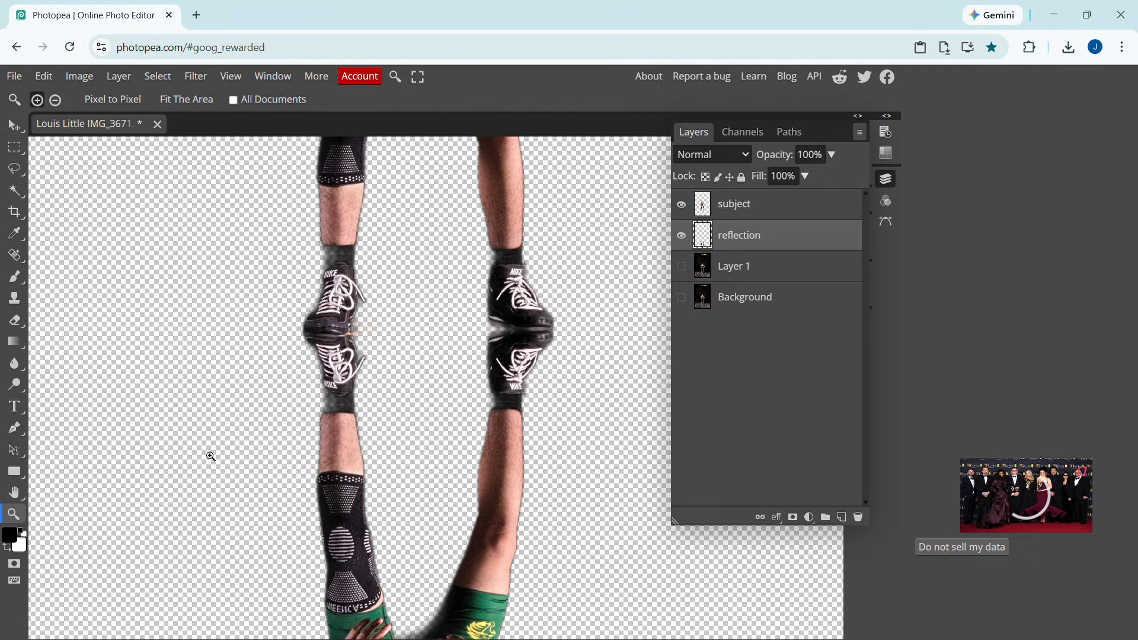
pyautogui.moveTo(260, 475); pyautogui.dragTo(235, 478)
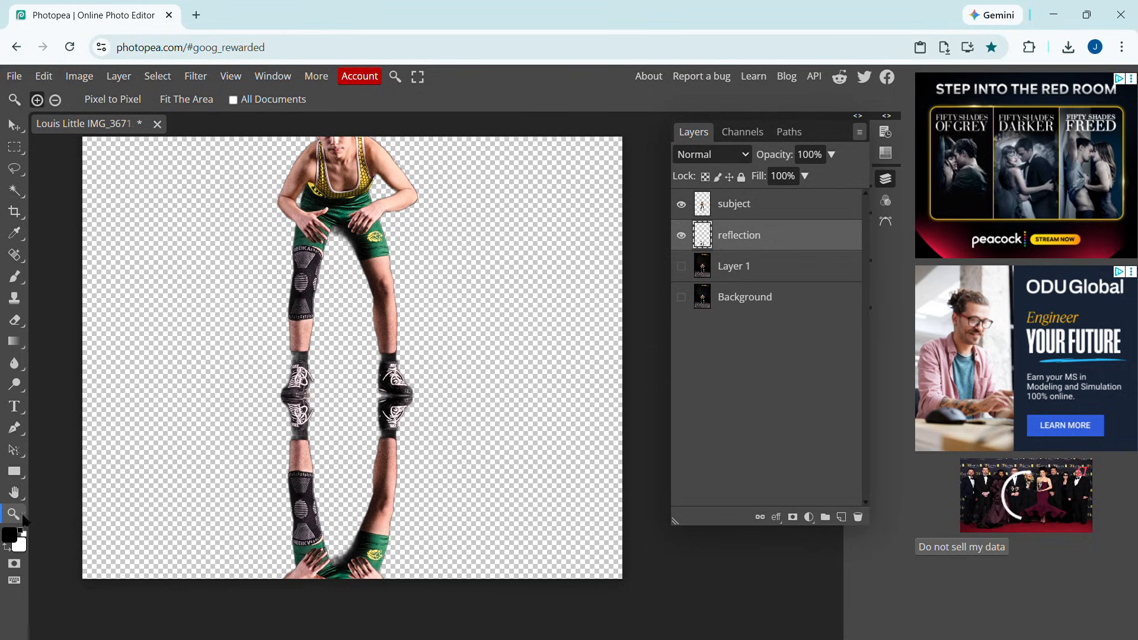
pyautogui.moveTo(194, 392); pyautogui.dragTo(148, 401)
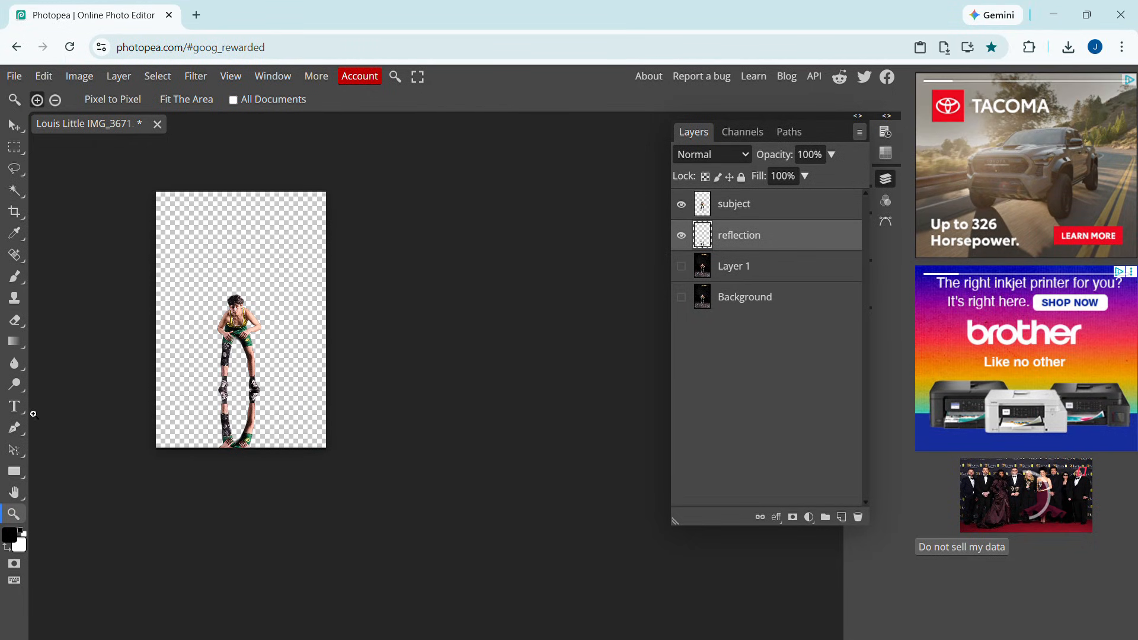
pyautogui.click(14, 472)
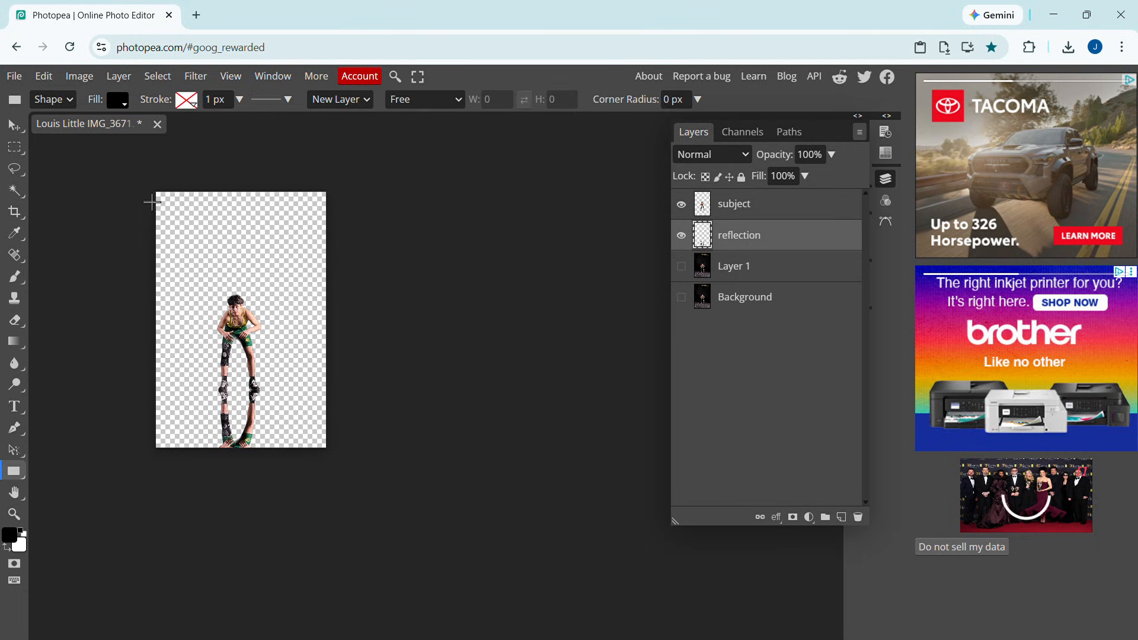
pyautogui.moveTo(149, 188); pyautogui.dragTo(350, 459)
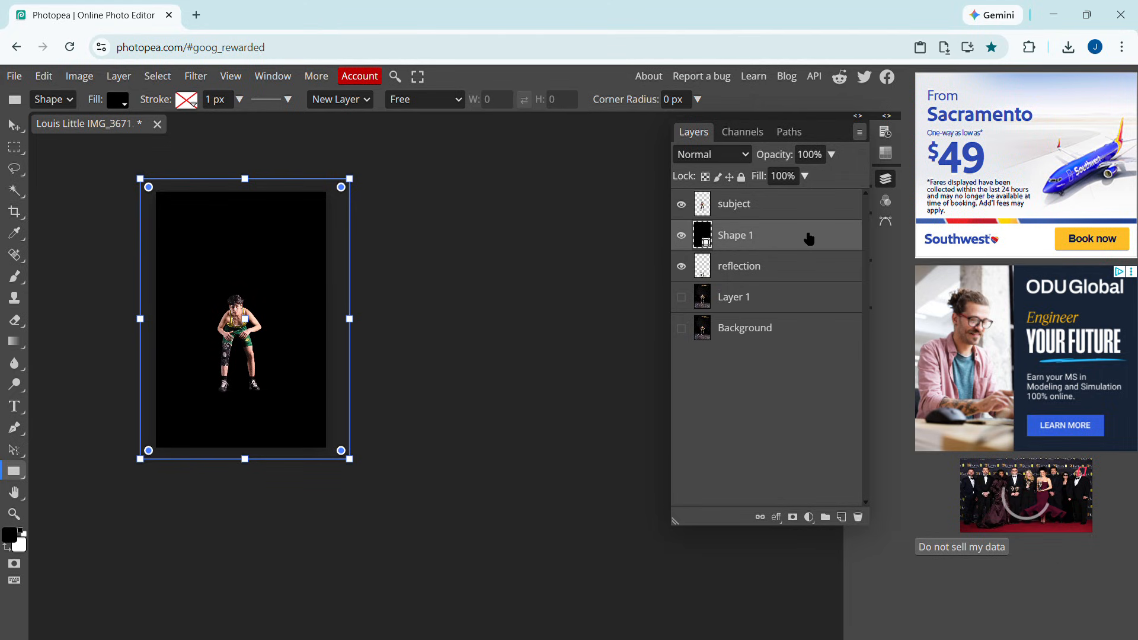
pyautogui.moveTo(810, 239); pyautogui.dragTo(809, 281)
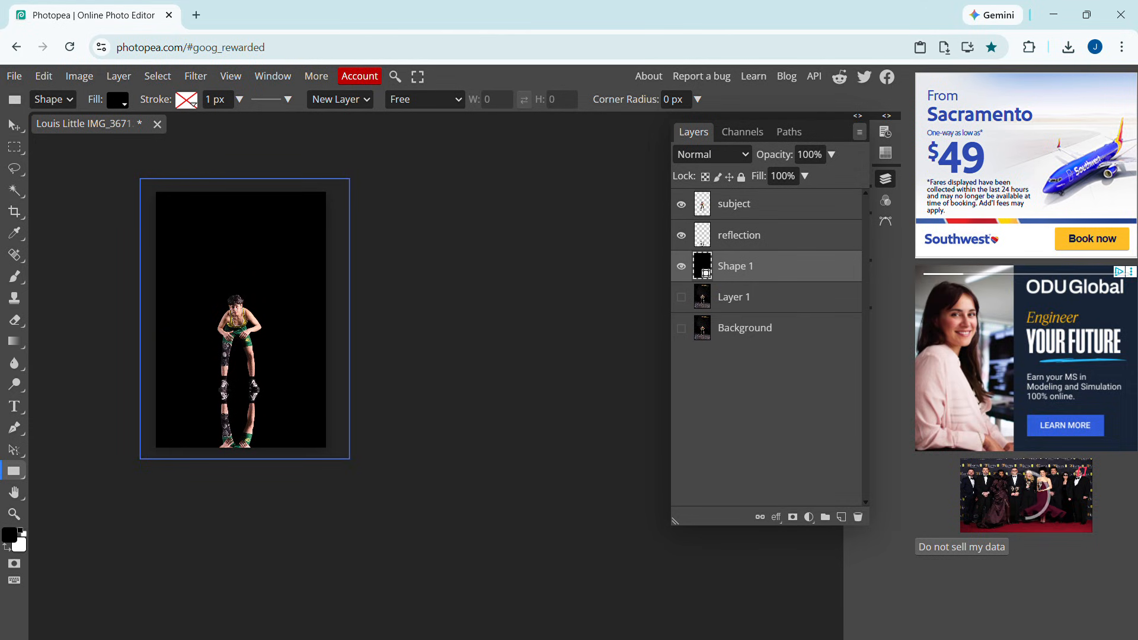
pyautogui.scroll(8, 52, 320)
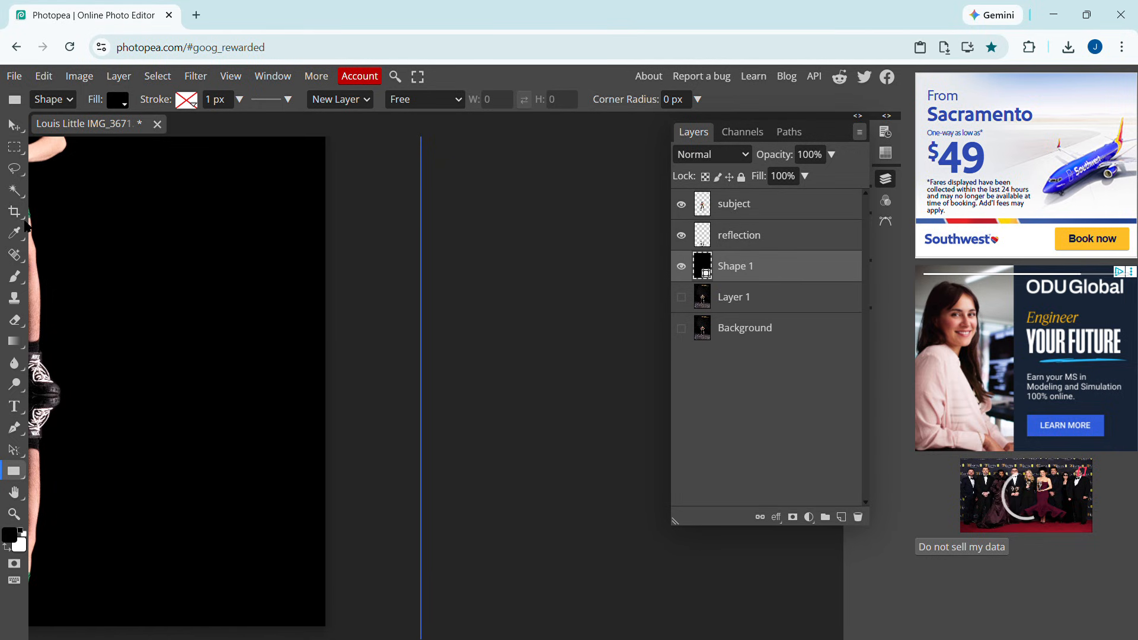
pyautogui.click(14, 493)
pyautogui.moveTo(82, 457); pyautogui.dragTo(451, 461)
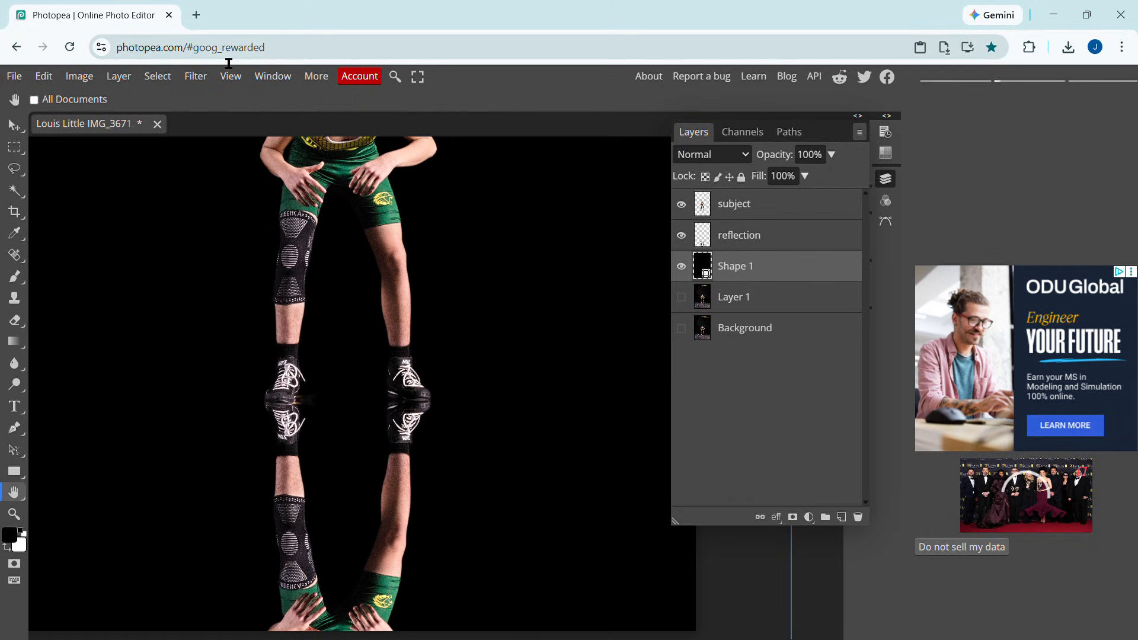
pyautogui.click(200, 78)
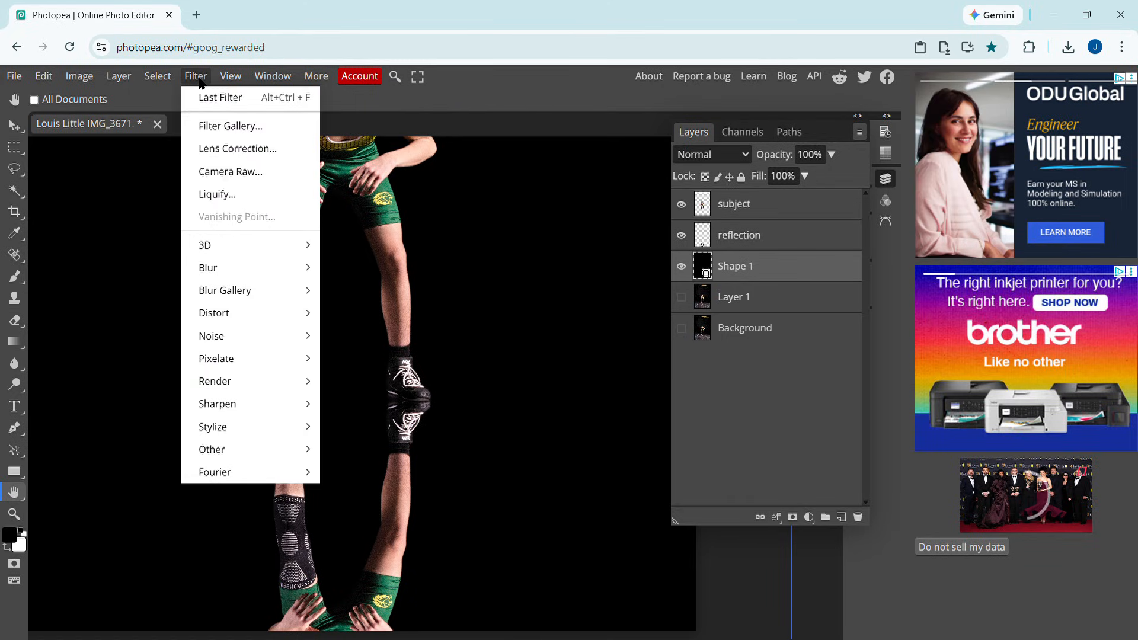
pyautogui.moveTo(228, 270)
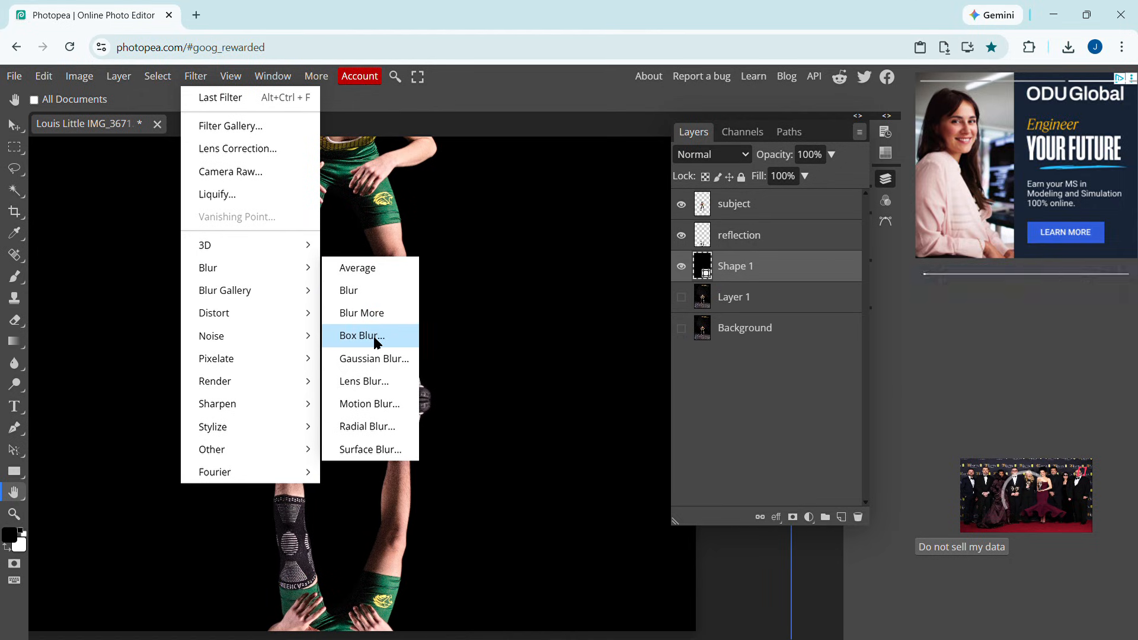
pyautogui.click(375, 360)
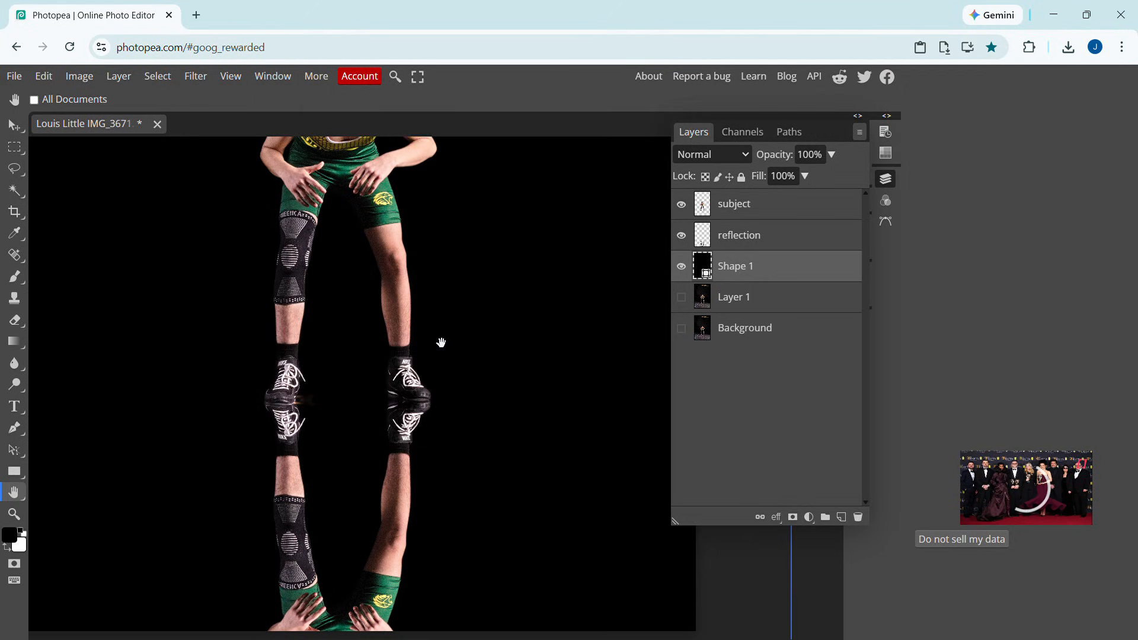
# Select the reflection layer and preview a Gaussian Blur with a 7.2 px radius on it
pyautogui.click(835, 238)
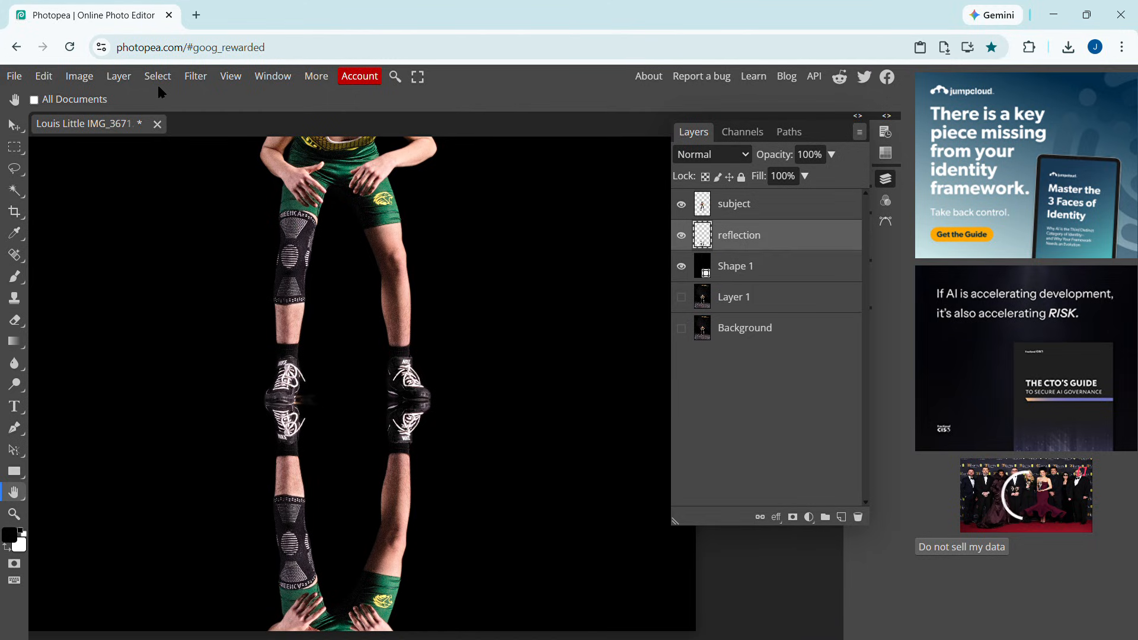
pyautogui.click(196, 76)
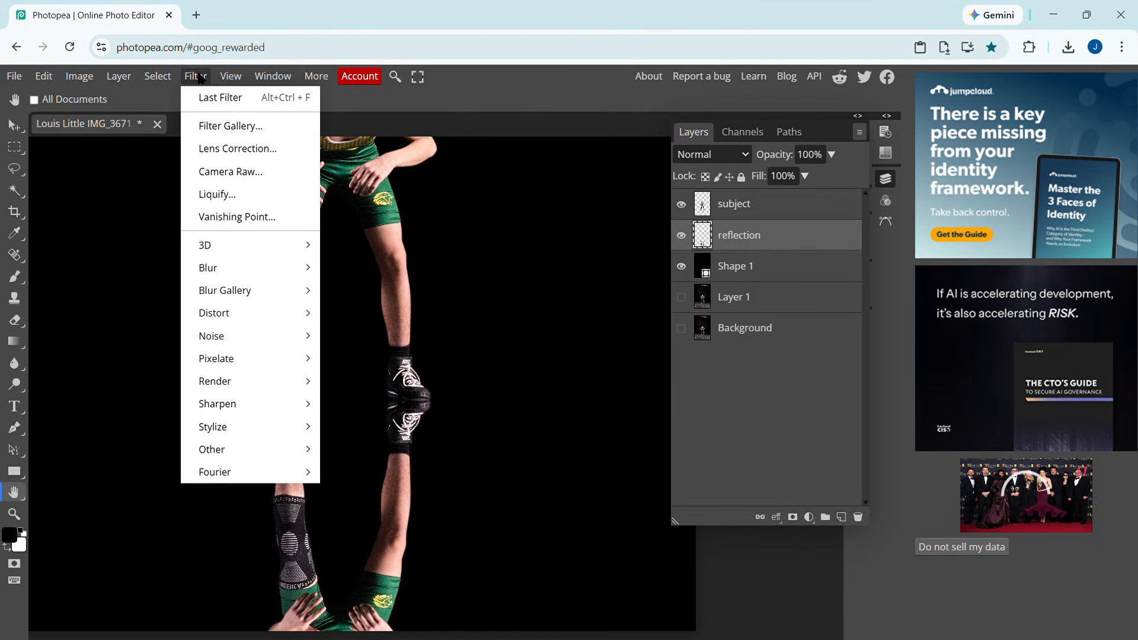
pyautogui.moveTo(226, 337)
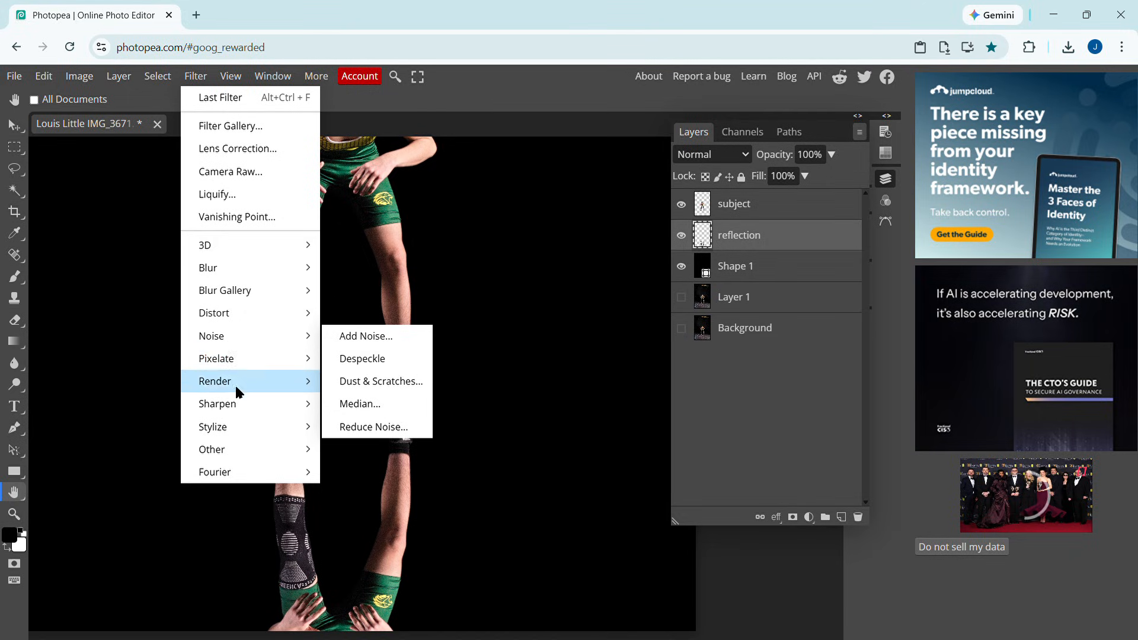
pyautogui.moveTo(265, 271)
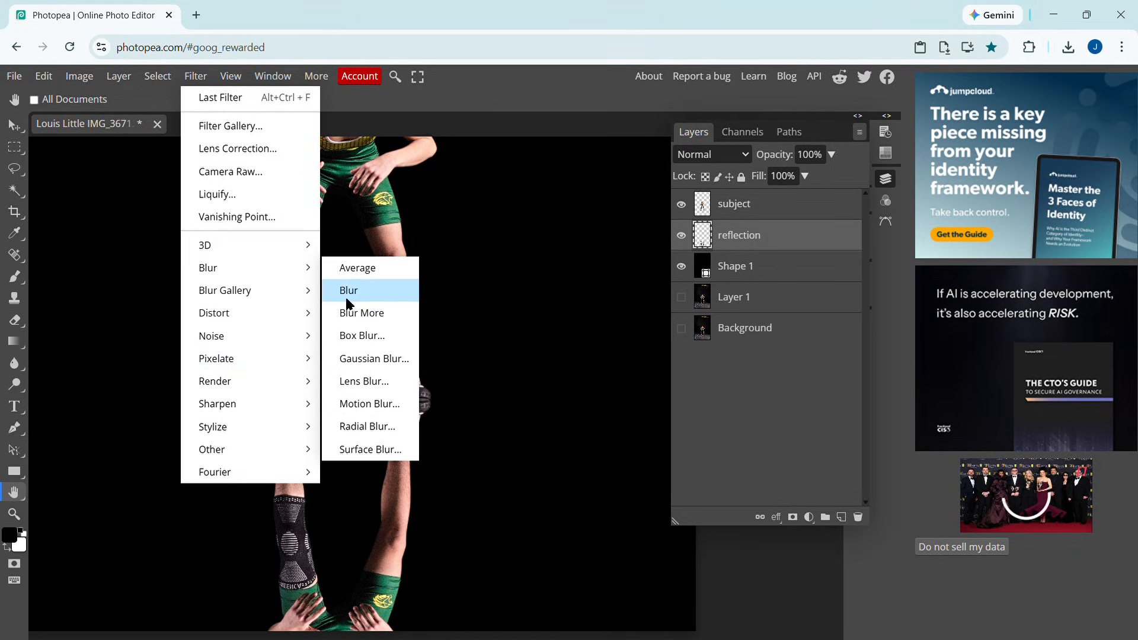
pyautogui.click(366, 358)
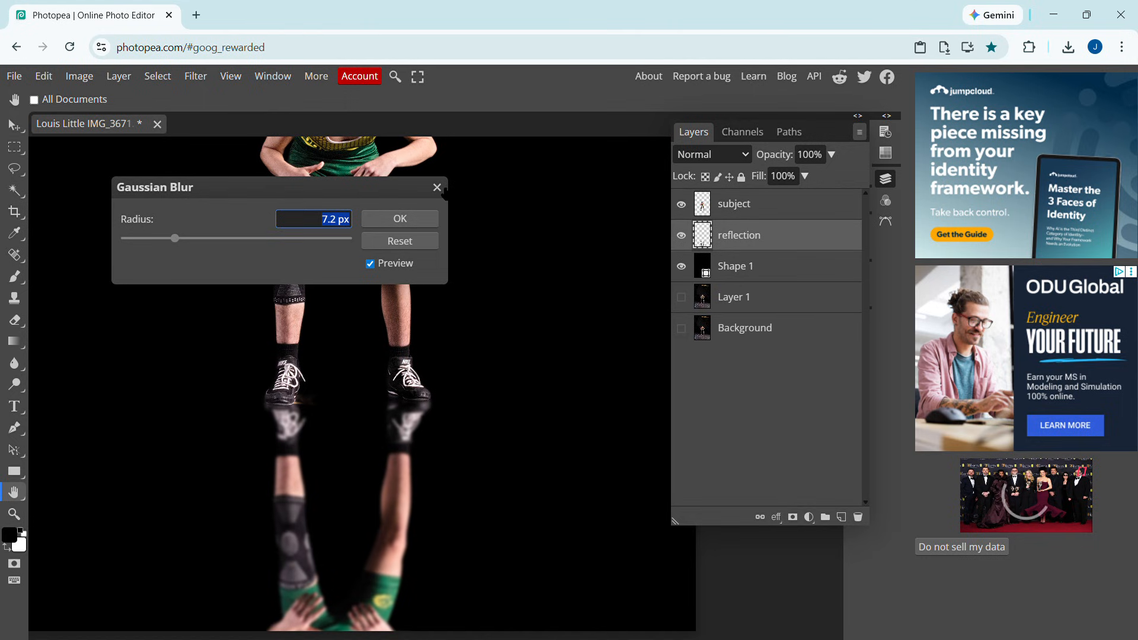
pyautogui.click(437, 189)
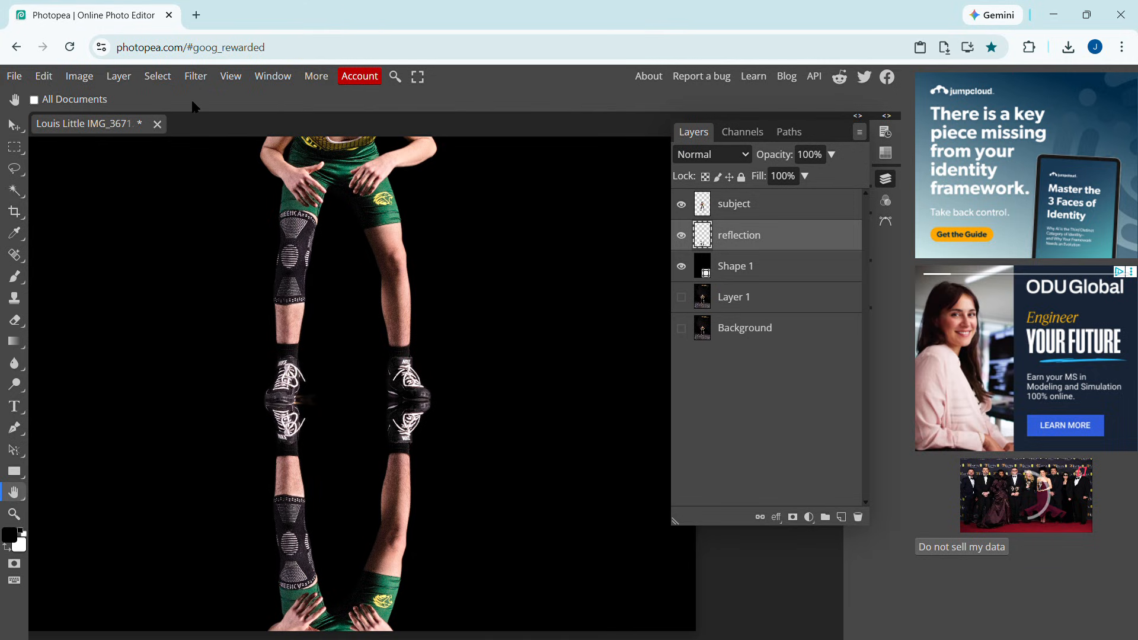
# Apply a Gaussian Blur with a 7.2 px radius to the reflection layer
pyautogui.click(196, 82)
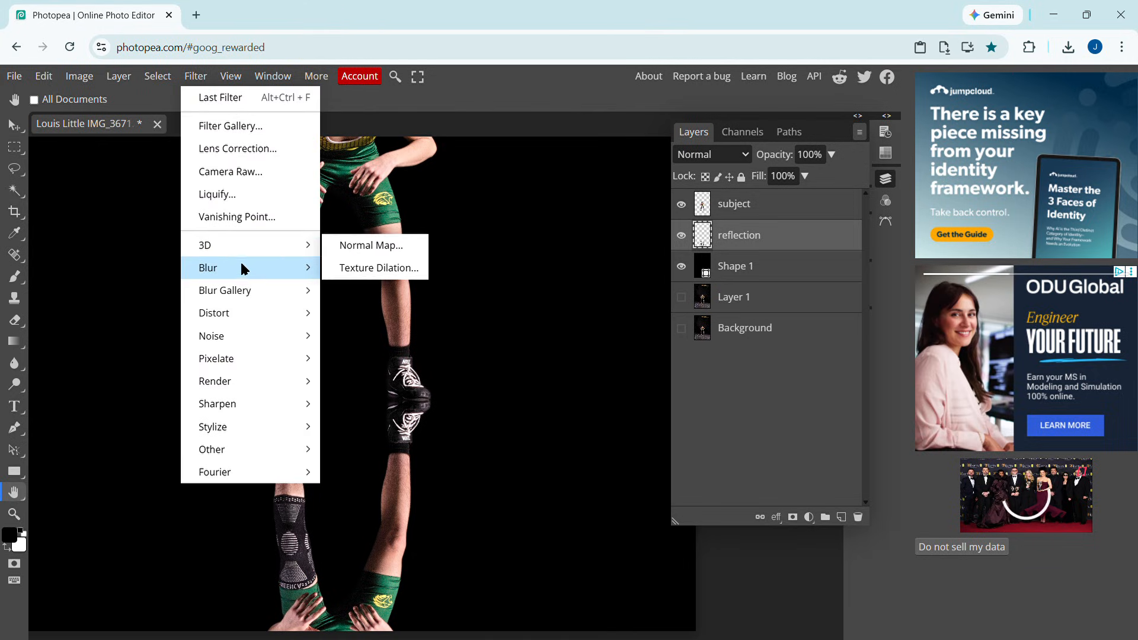
pyautogui.moveTo(240, 263)
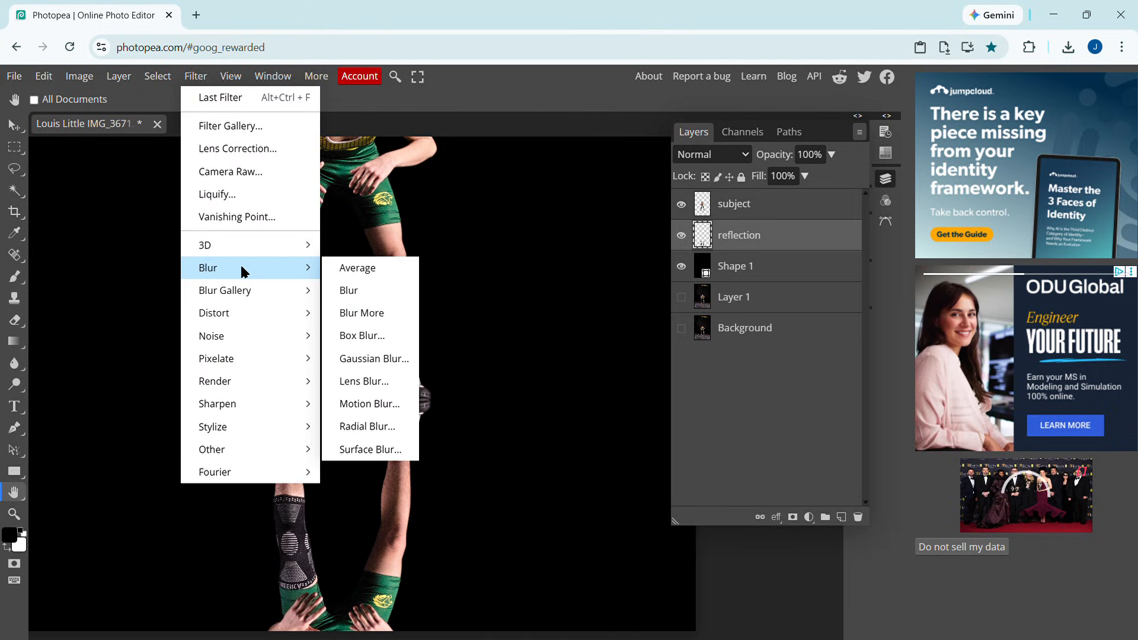
pyautogui.click(375, 360)
pyautogui.click(399, 219)
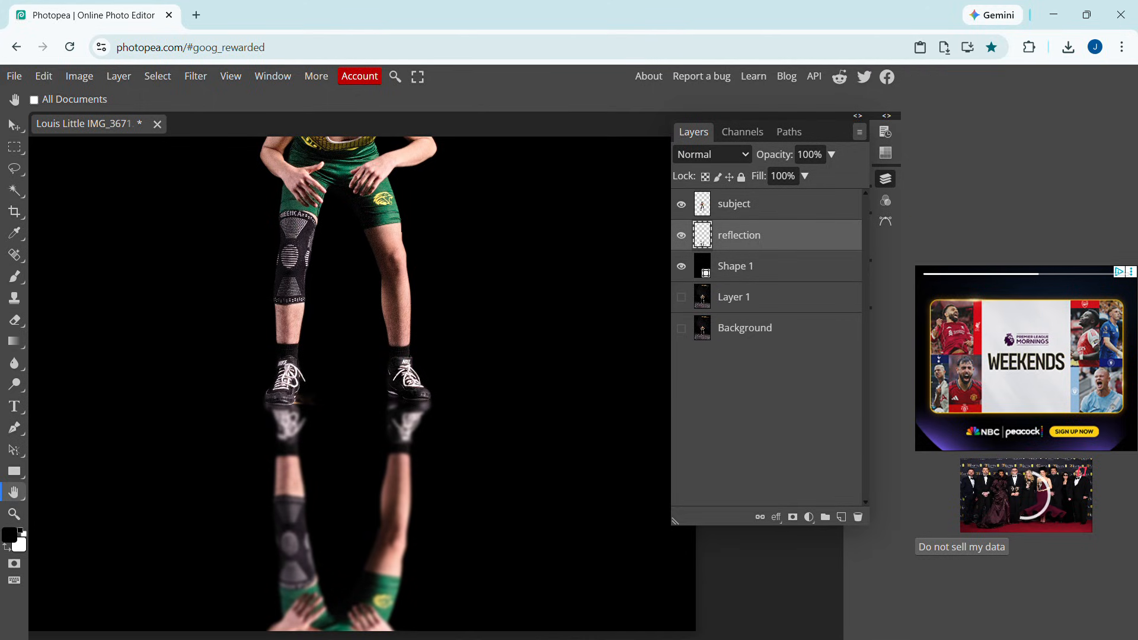
# Examine the blurred reflection up close beneath the shoes and with the whole figure centred in view
pyautogui.hotkey('ctrl', '+')
pyautogui.hotkey('ctrl', '+')
pyautogui.hotkey('ctrl', '+')
pyautogui.hotkey('ctrl', '-')
pyautogui.hotkey('ctrl', '-')
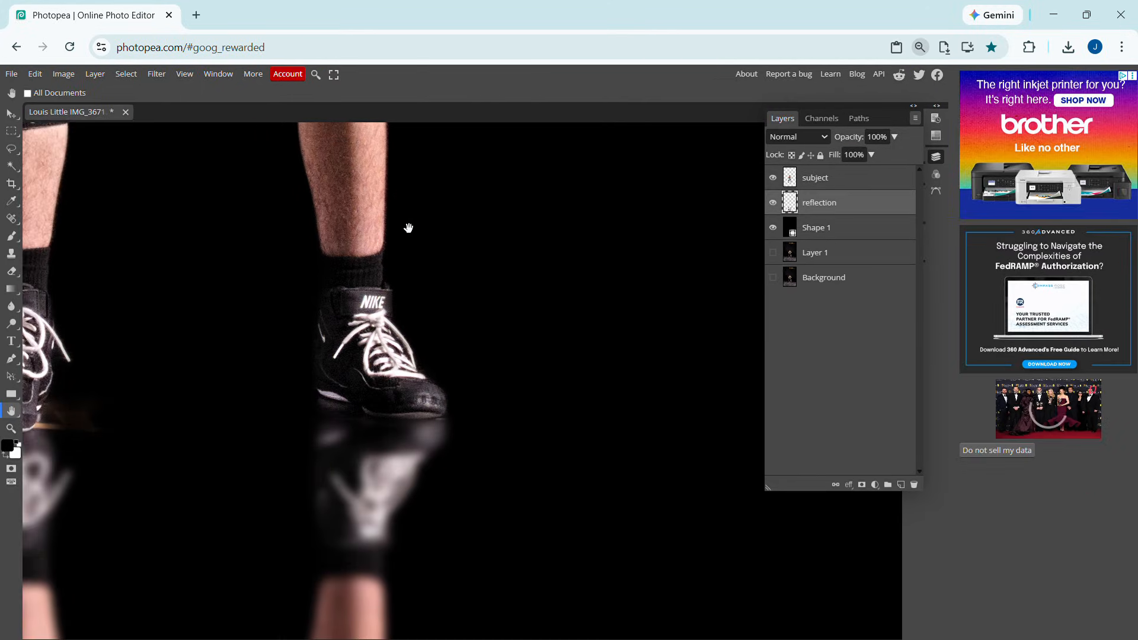
pyautogui.hotkey('ctrl', '+')
pyautogui.hotkey('ctrl', '+')
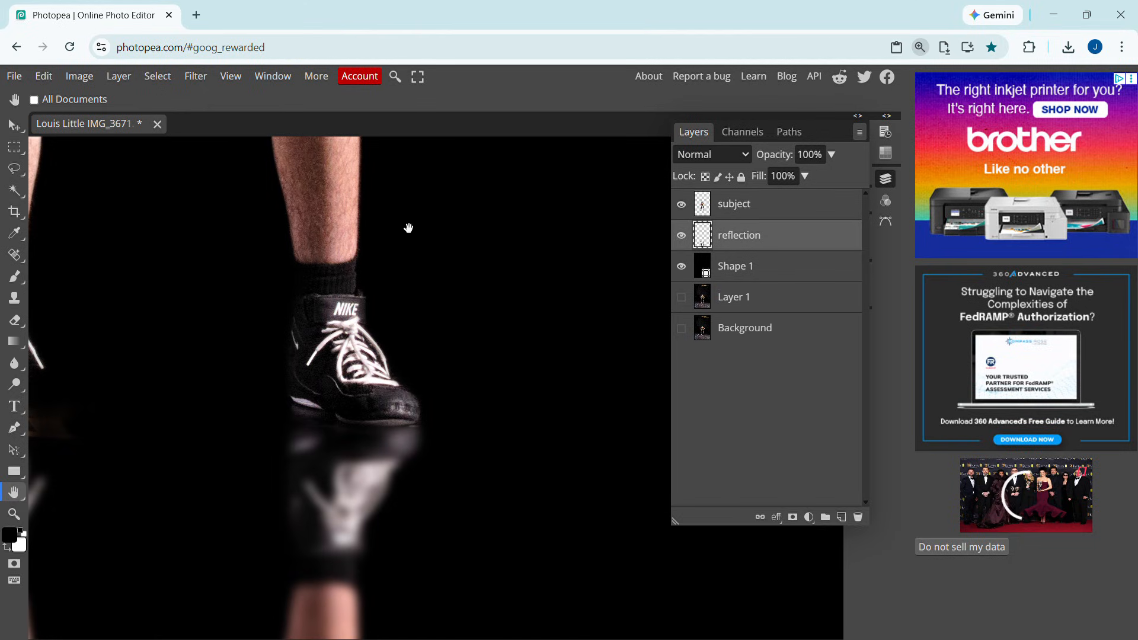
pyautogui.click(13, 515)
pyautogui.moveTo(158, 457); pyautogui.dragTo(101, 452)
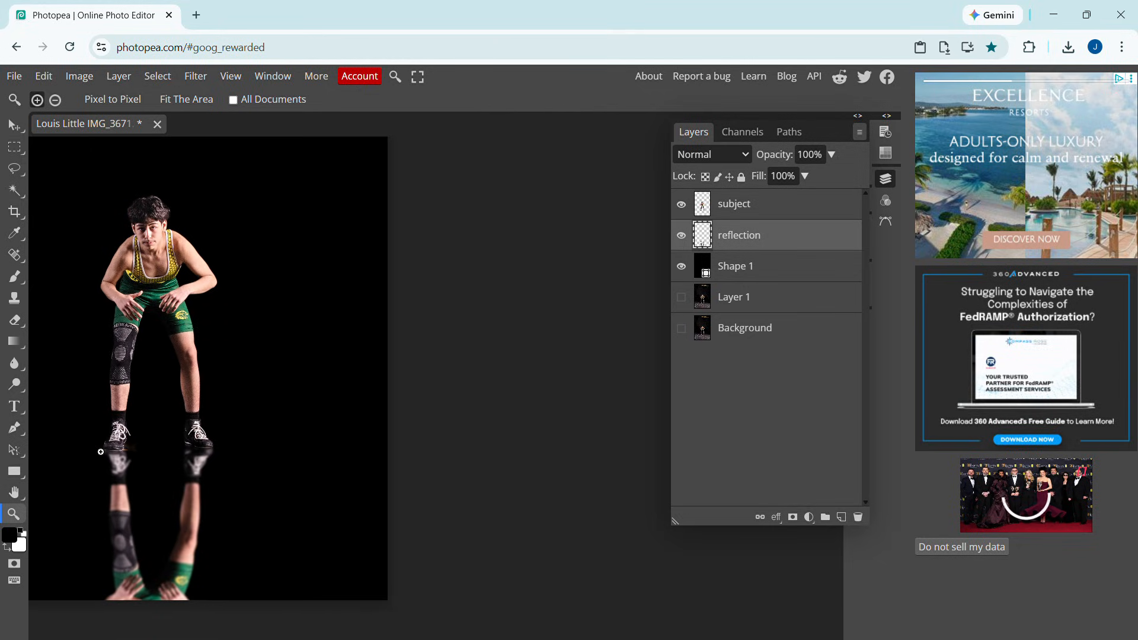
pyautogui.click(12, 493)
pyautogui.moveTo(115, 437); pyautogui.dragTo(290, 437)
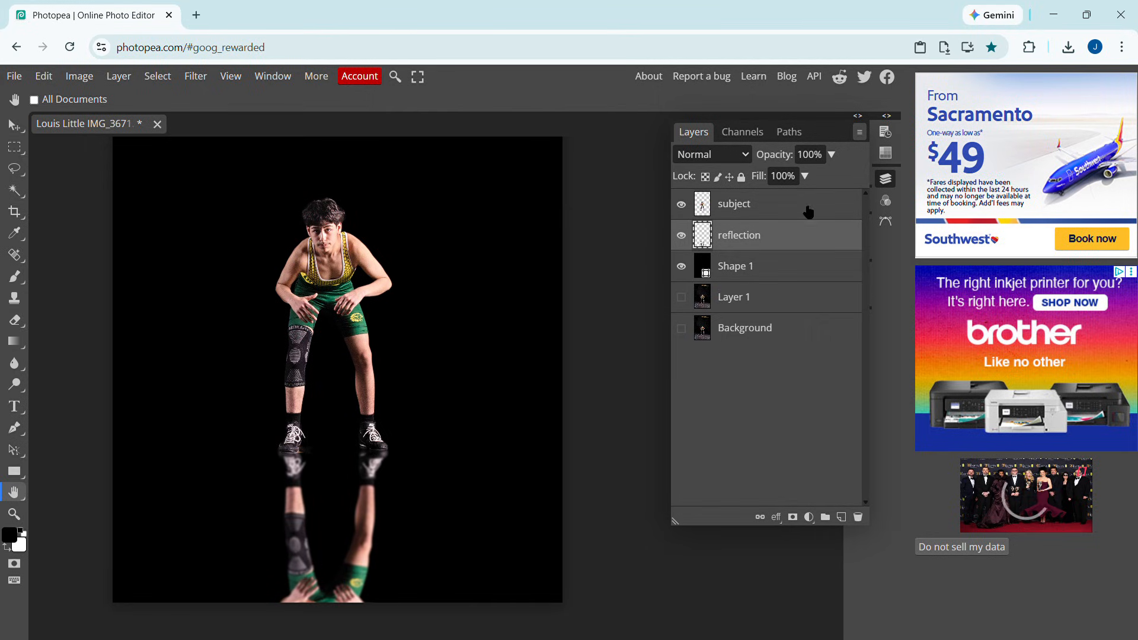
# Lower the reflection layer's opacity to 78%
pyautogui.click(832, 155)
pyautogui.moveTo(837, 179); pyautogui.dragTo(805, 179)
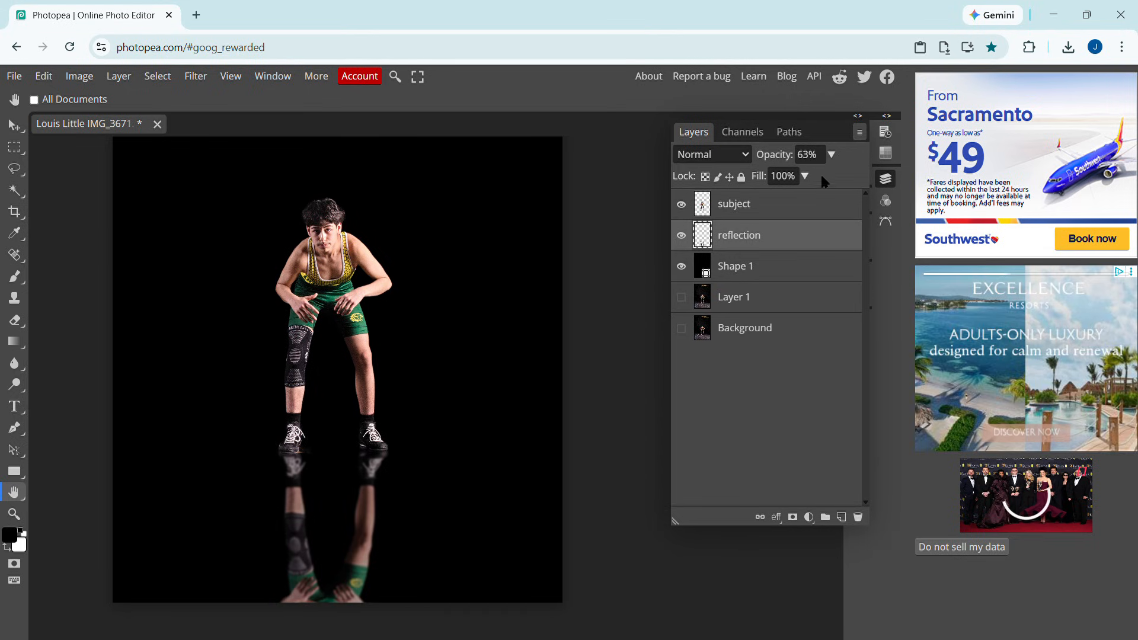
pyautogui.click(831, 154)
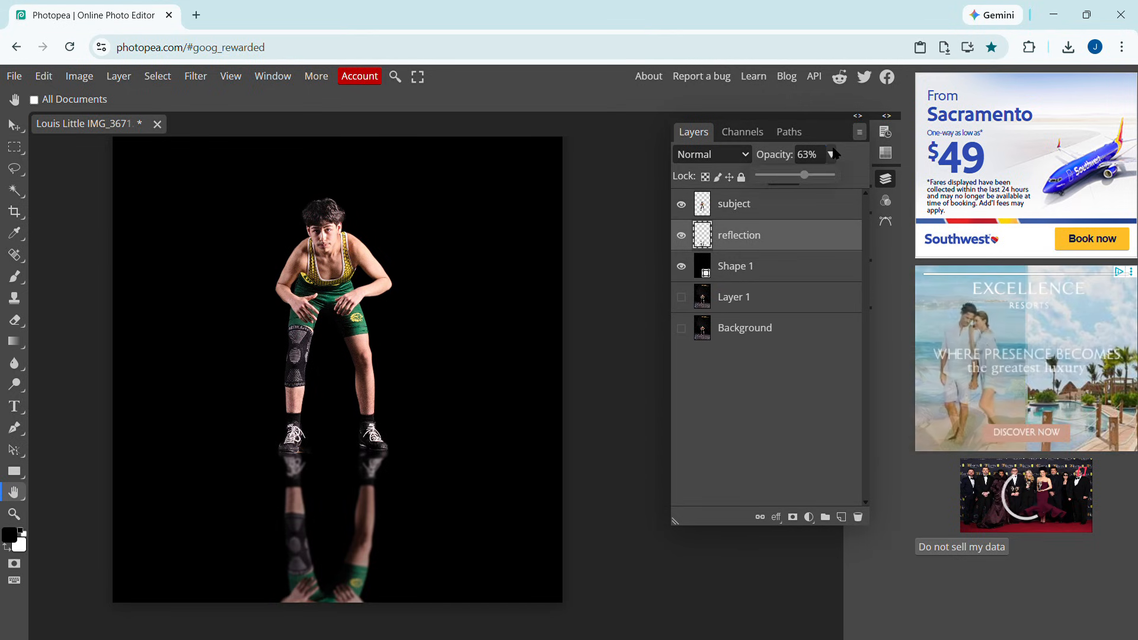
pyautogui.moveTo(809, 175); pyautogui.dragTo(817, 176)
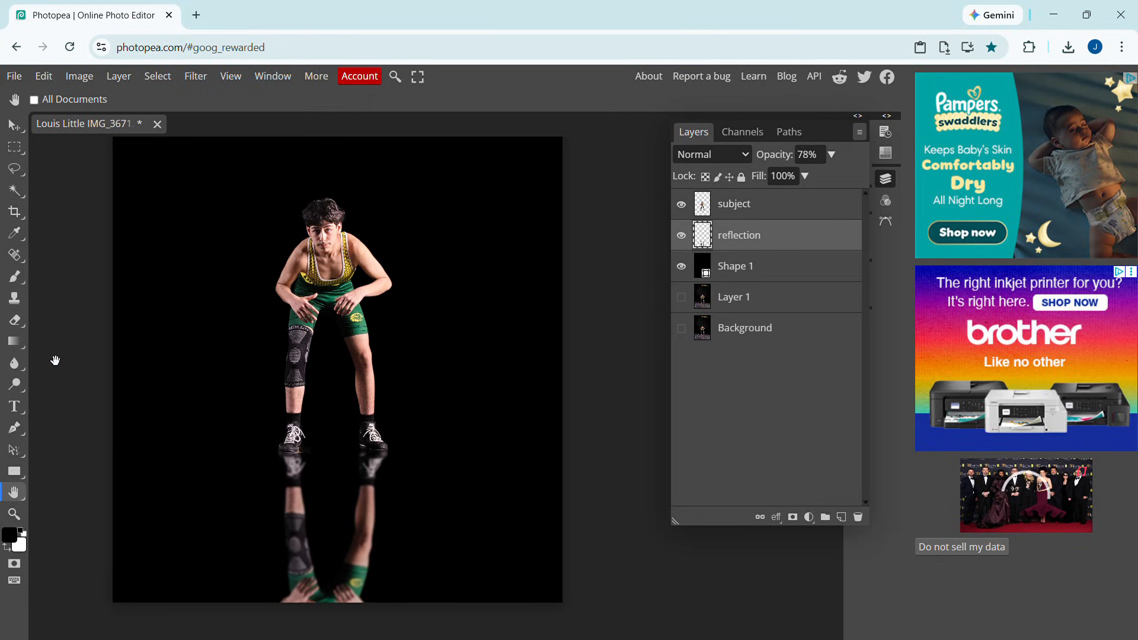
# Set up the Eraser with a soft 2000 px brush for the reflection layer
pyautogui.click(15, 321)
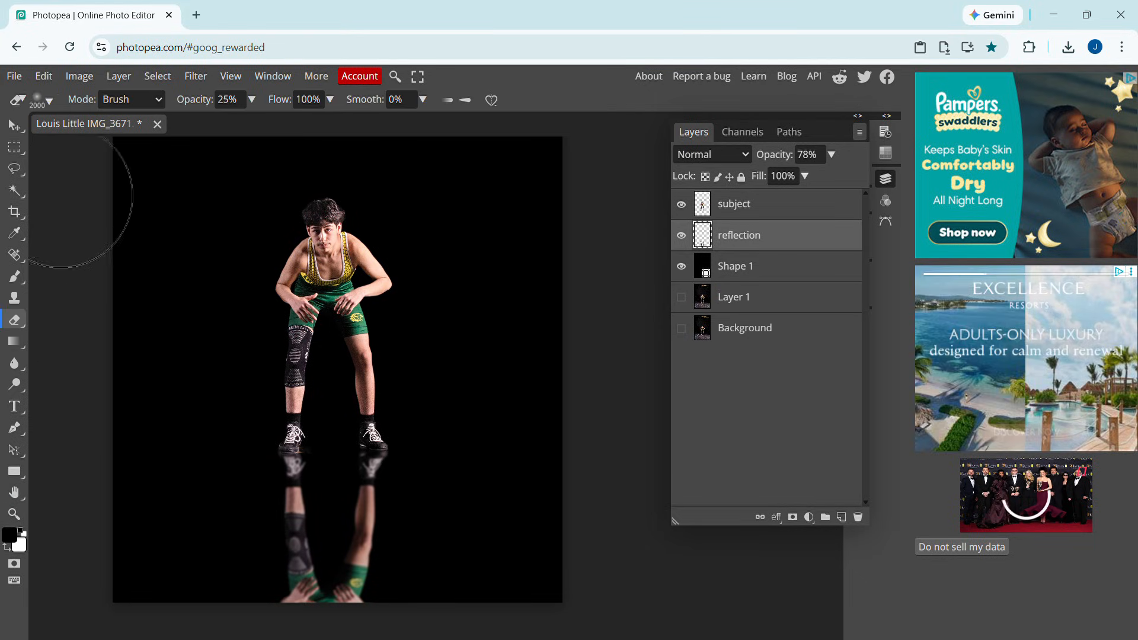
pyautogui.click(50, 101)
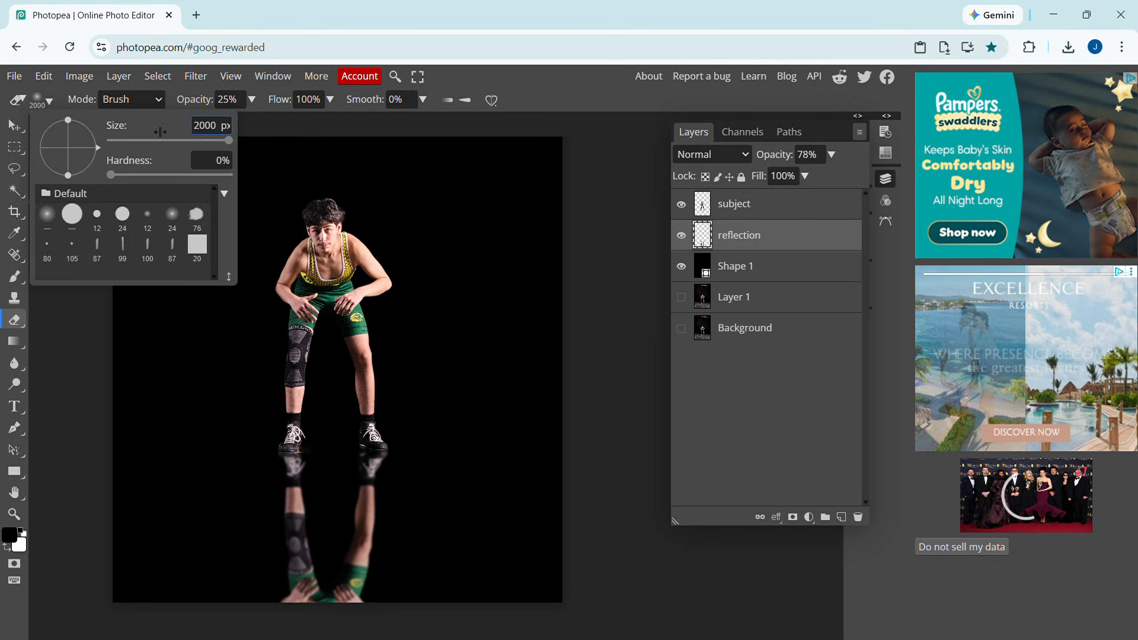
pyautogui.moveTo(173, 141)
pyautogui.mouseDown()
pyautogui.moveTo(127, 141)
pyautogui.moveTo(244, 140)
pyautogui.mouseUp()
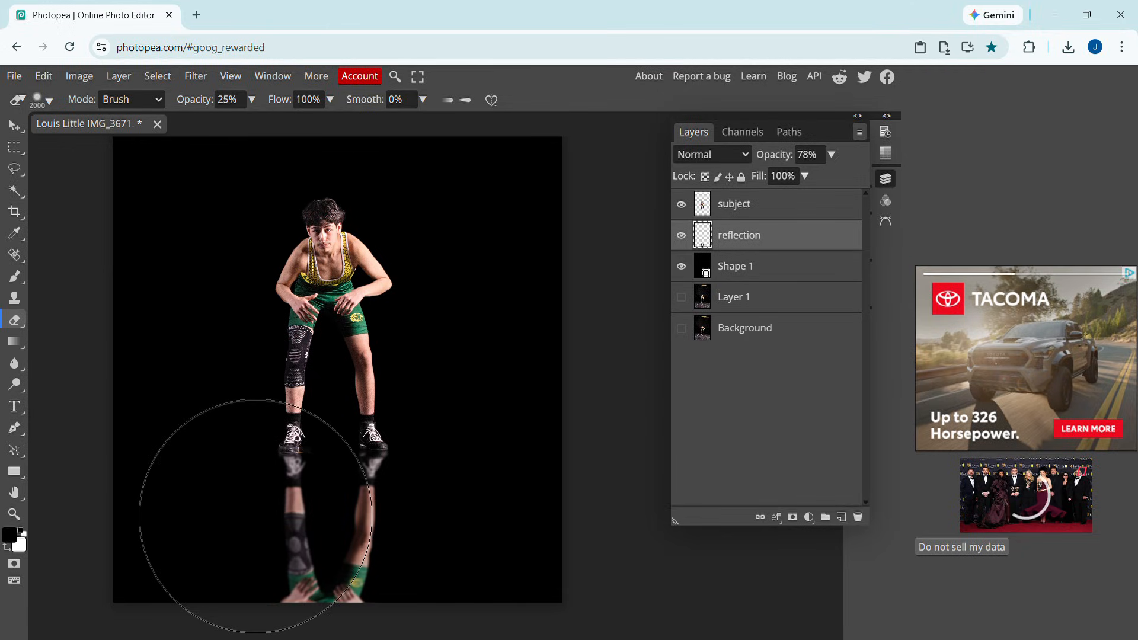
# Try erasing the lower part of the reflection with the Eraser at 100% opacity, and undo the strokes
pyautogui.click(252, 99)
pyautogui.moveTo(198, 121); pyautogui.dragTo(267, 120)
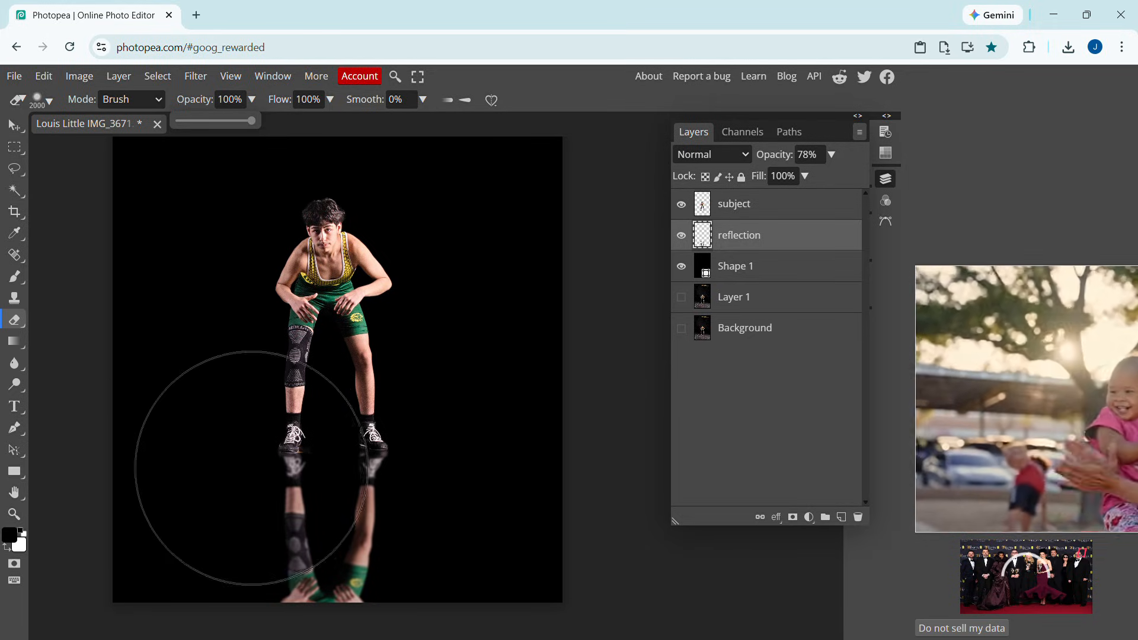
pyautogui.click(255, 567)
pyautogui.click(268, 553)
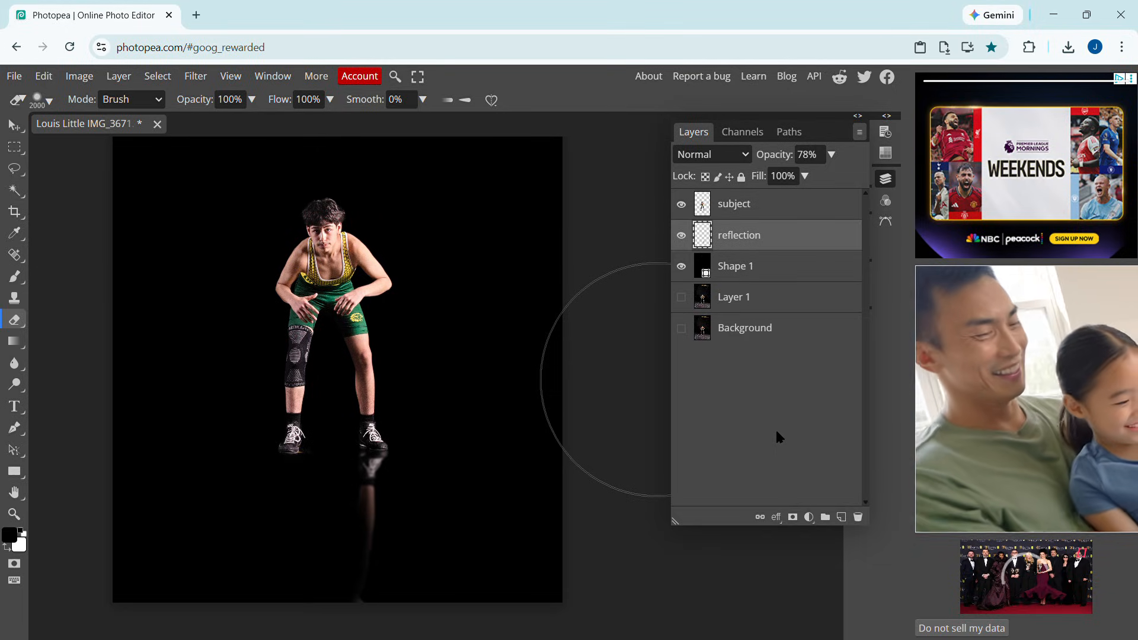
pyautogui.click(799, 267)
pyautogui.hotkey('ctrl', 'z')
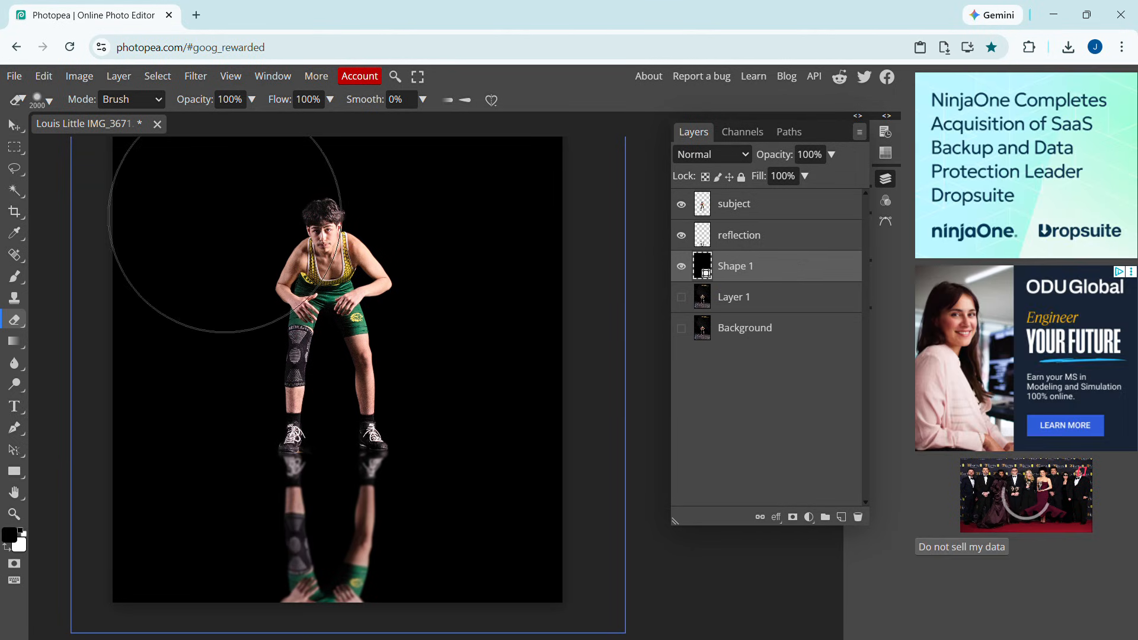
# Reduce the Eraser's opacity to 31%
pyautogui.click(254, 100)
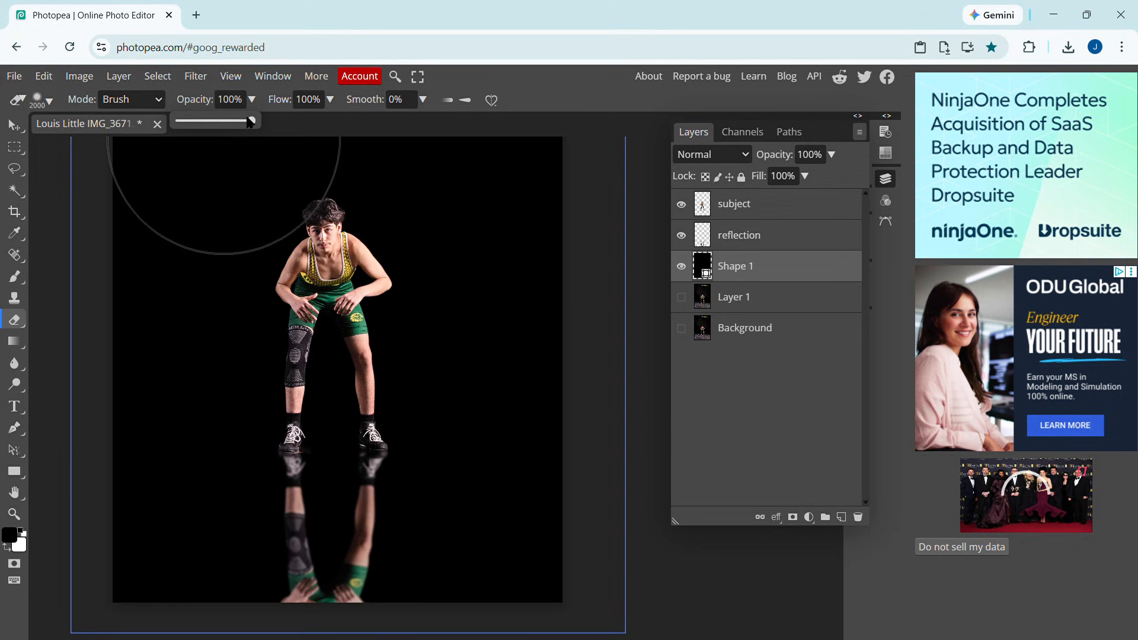
pyautogui.moveTo(254, 121); pyautogui.dragTo(202, 121)
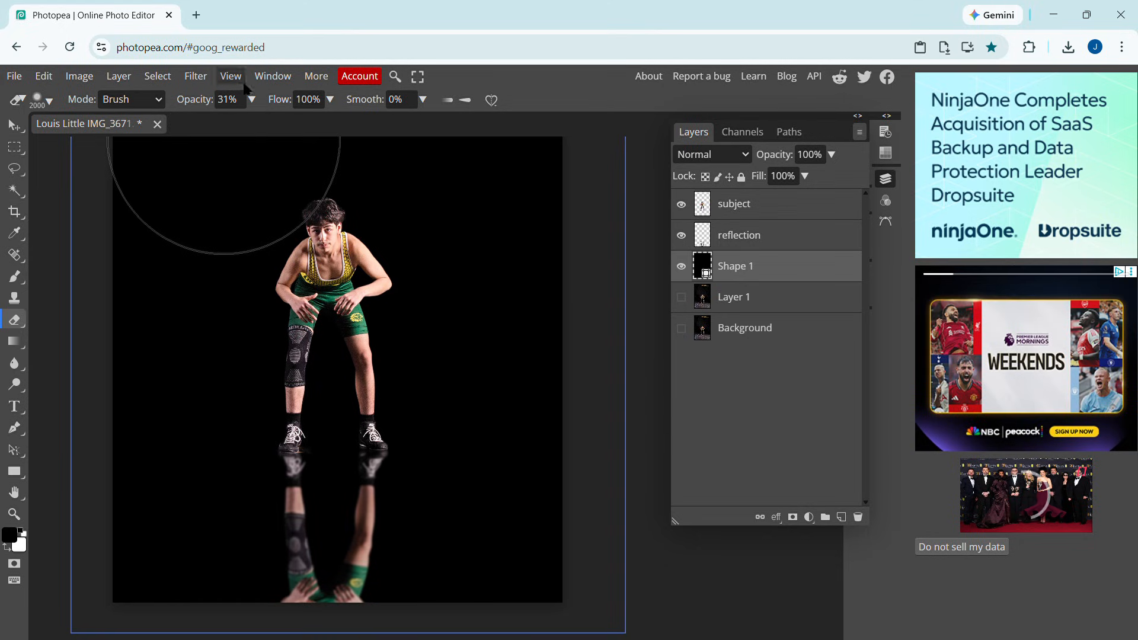
# Set the Eraser's opacity to 27% and fade the lower part of the reflection on the reflection layer
pyautogui.click(252, 100)
pyautogui.moveTo(203, 122); pyautogui.dragTo(200, 123)
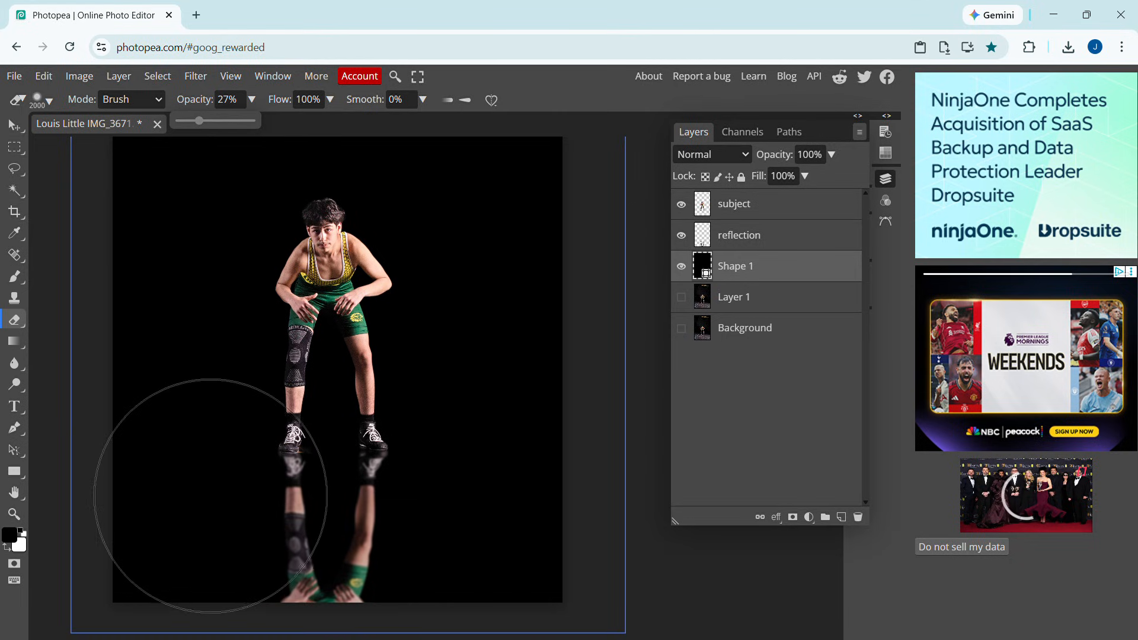
pyautogui.click(217, 501)
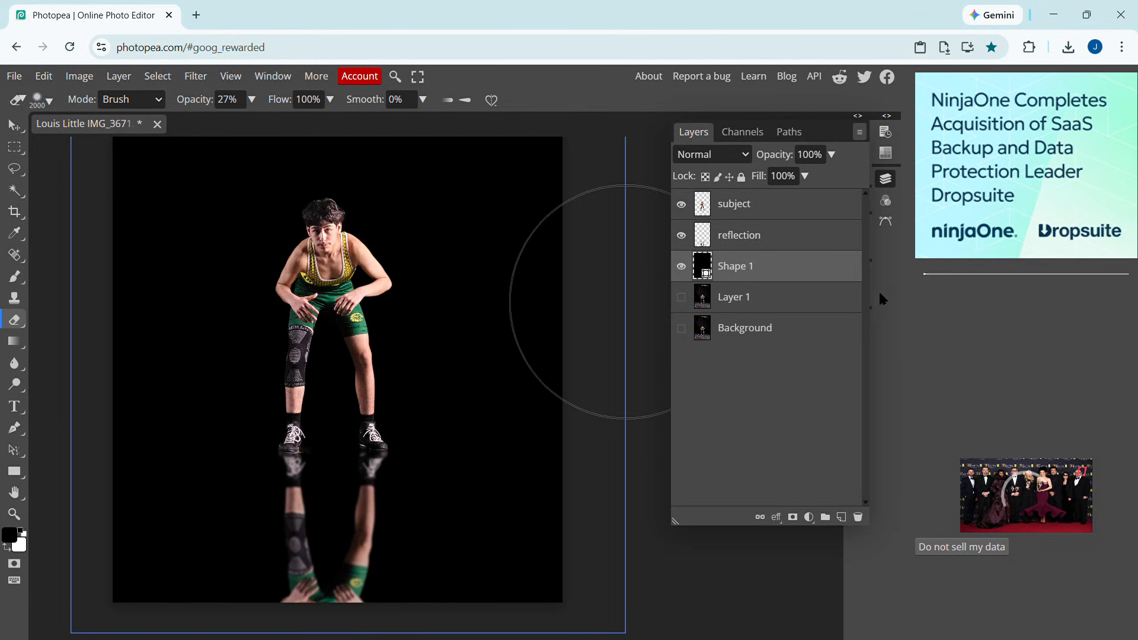
pyautogui.click(830, 237)
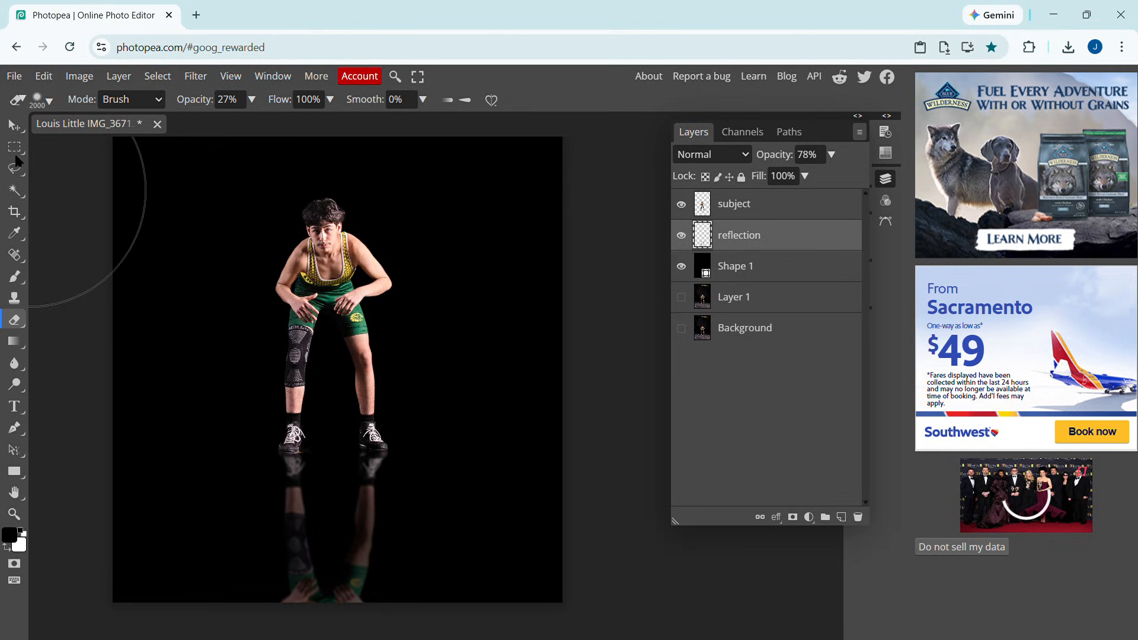
# Add a new empty layer directly above the reflection layer
pyautogui.hotkey('ctrl', '-')
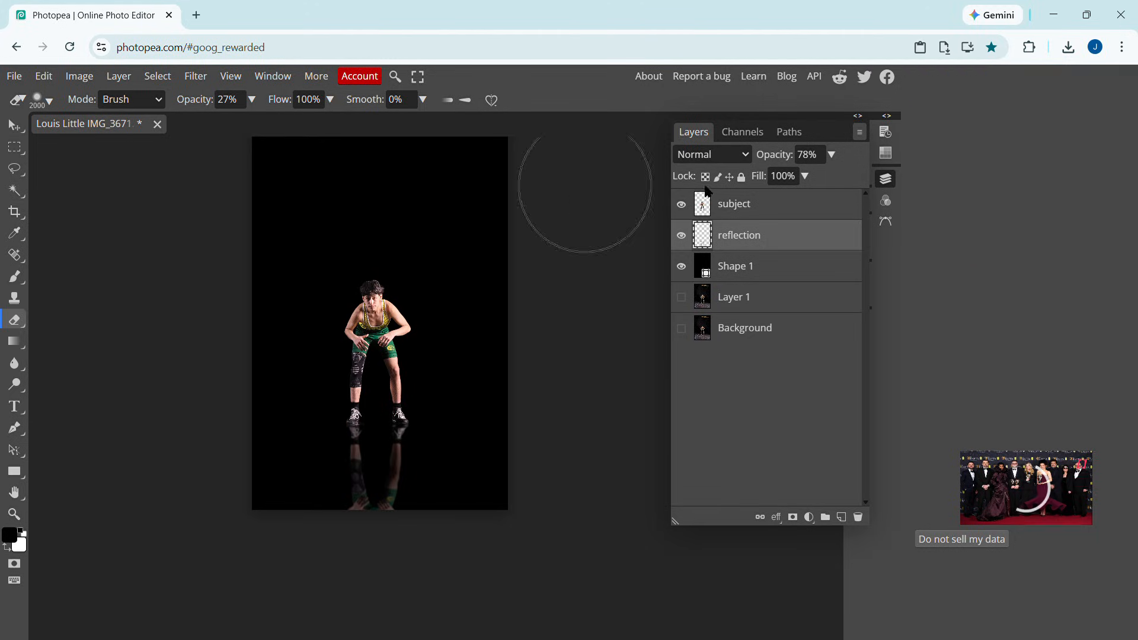
pyautogui.click(835, 267)
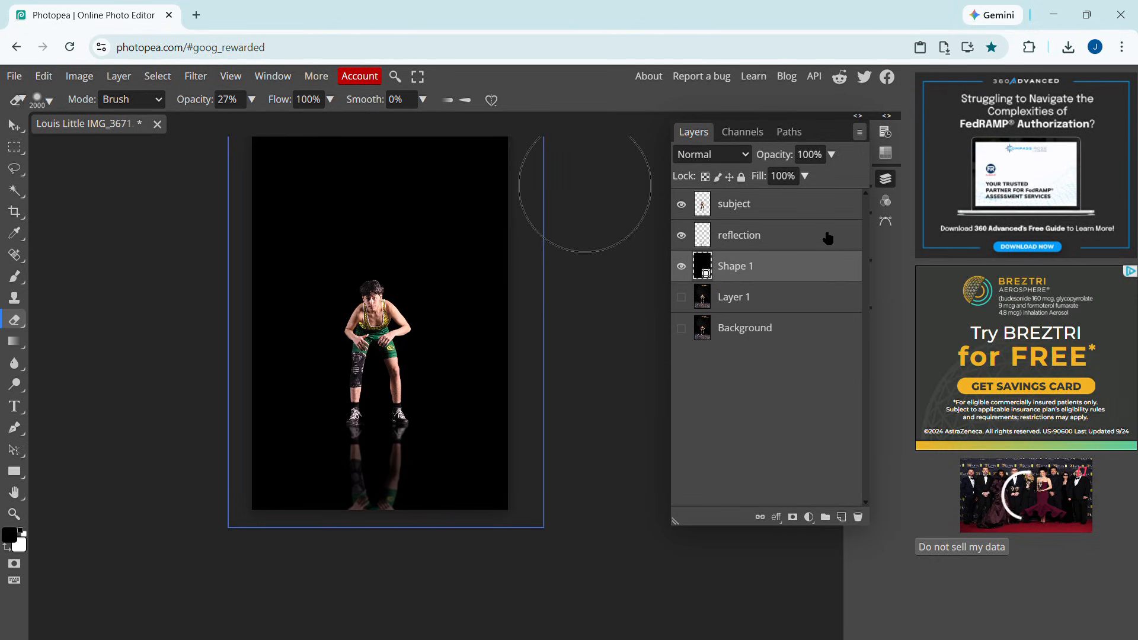
pyautogui.click(828, 237)
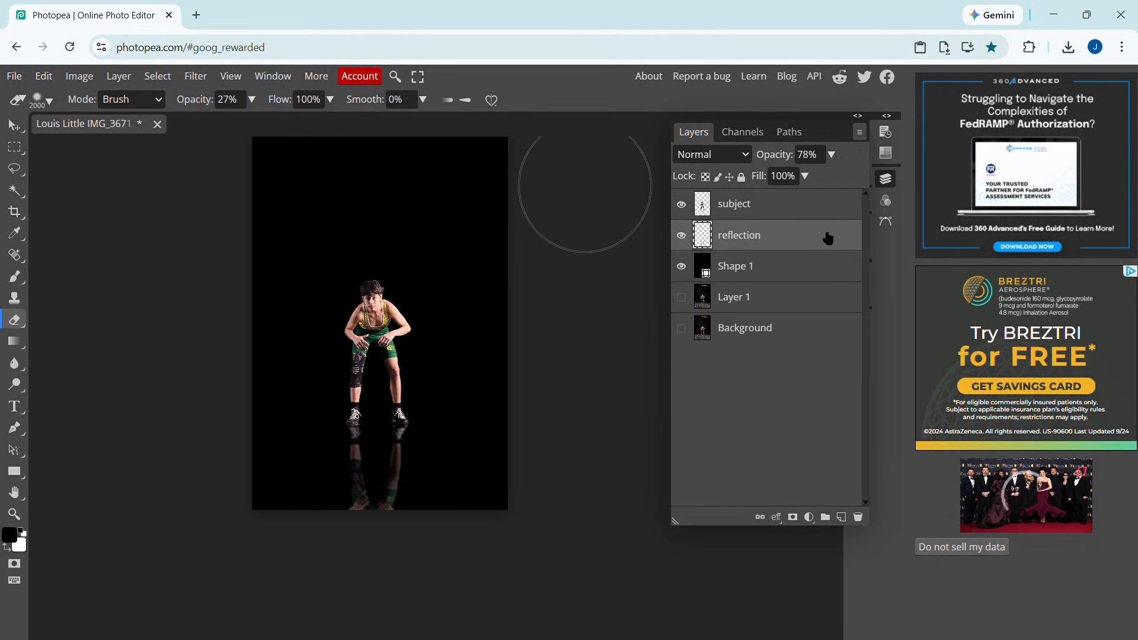
pyautogui.click(119, 77)
pyautogui.moveTo(136, 98)
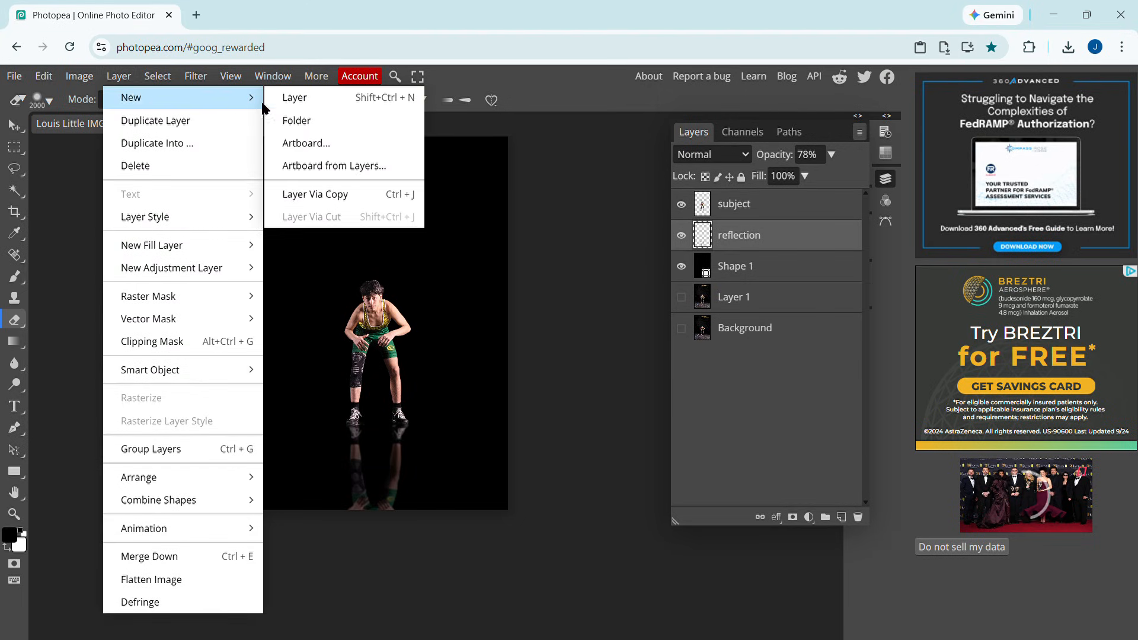
pyautogui.click(297, 98)
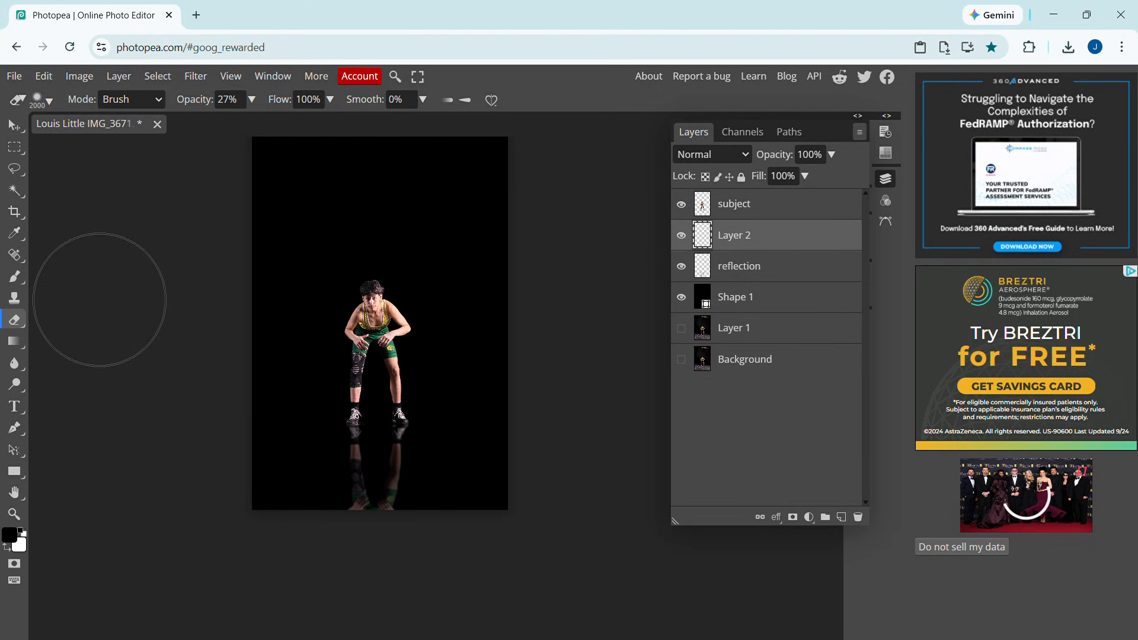
# Fill the new layer with a linear gradient from white at the top to black at the bottom, and place it beneath the reflection layer
pyautogui.click(14, 342)
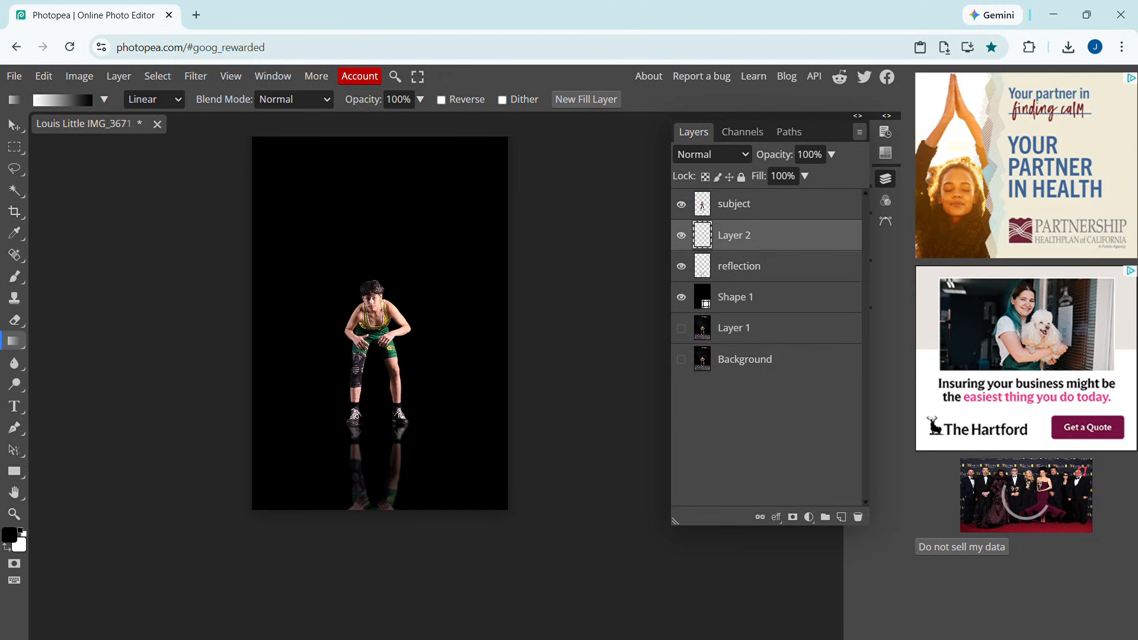
pyautogui.moveTo(370, 144); pyautogui.dragTo(375, 493)
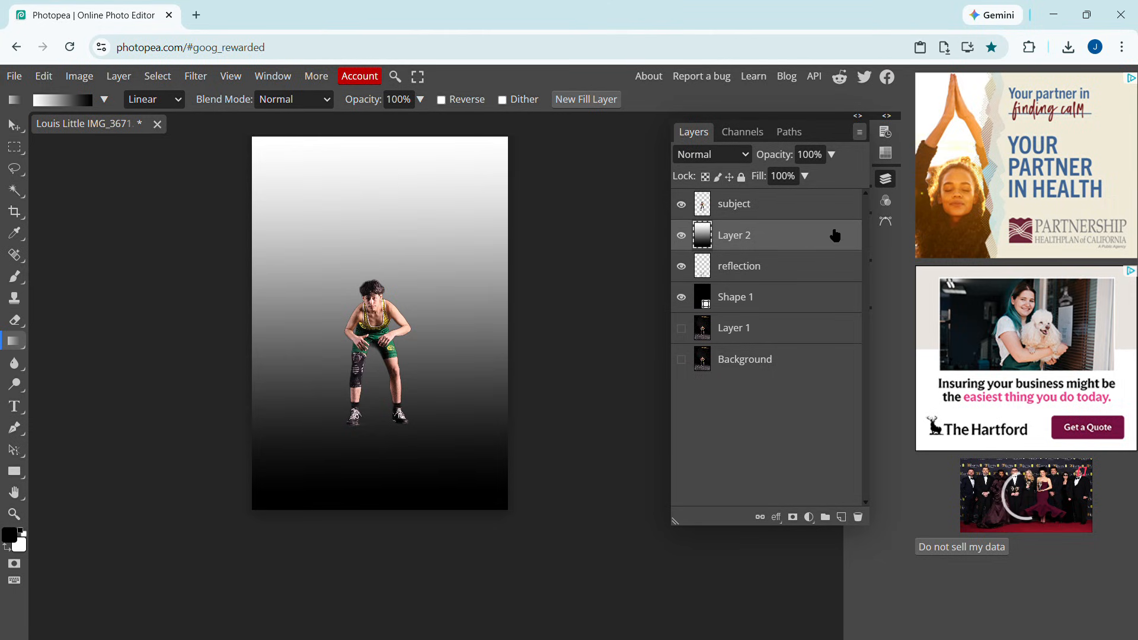
pyautogui.moveTo(835, 235); pyautogui.dragTo(835, 272)
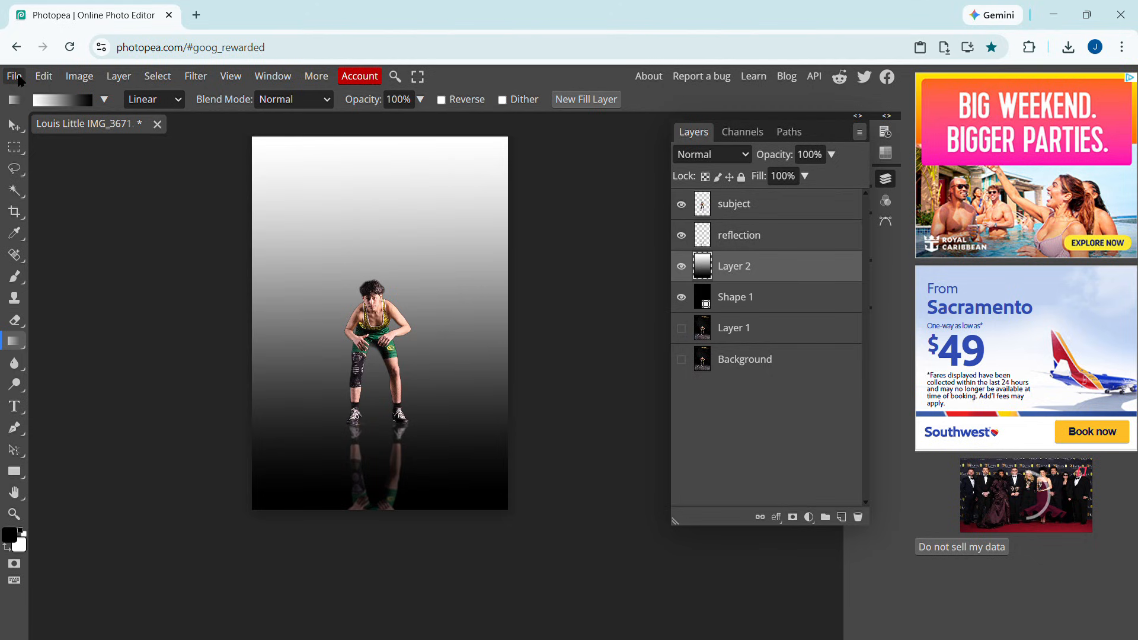
# Save the linear-gradient version of the document as a PSD
pyautogui.click(15, 76)
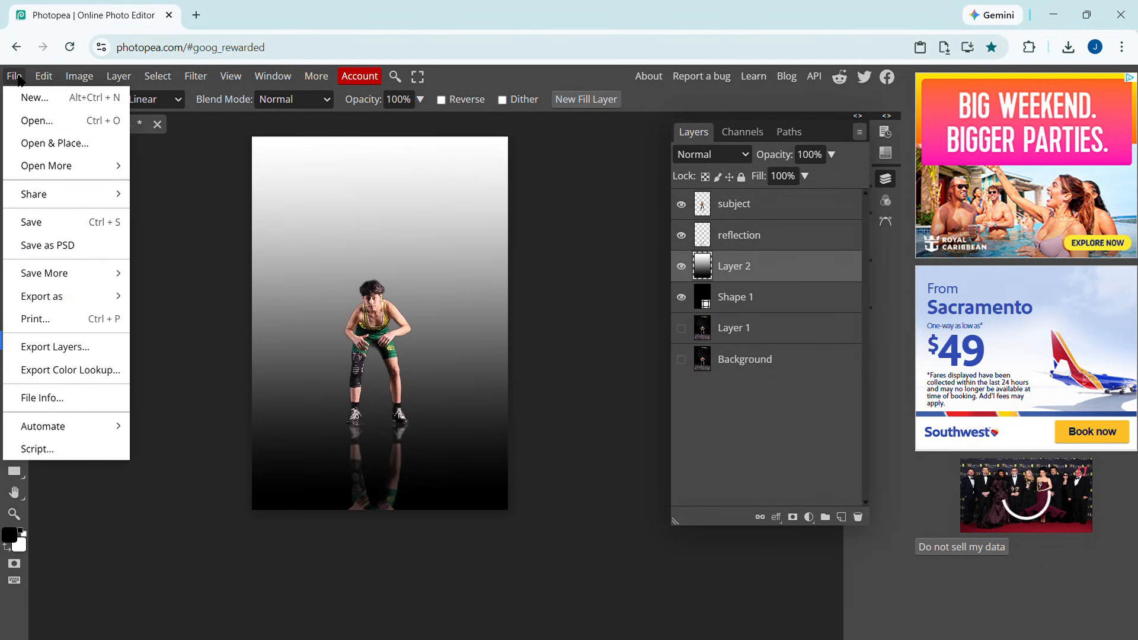
pyautogui.click(51, 244)
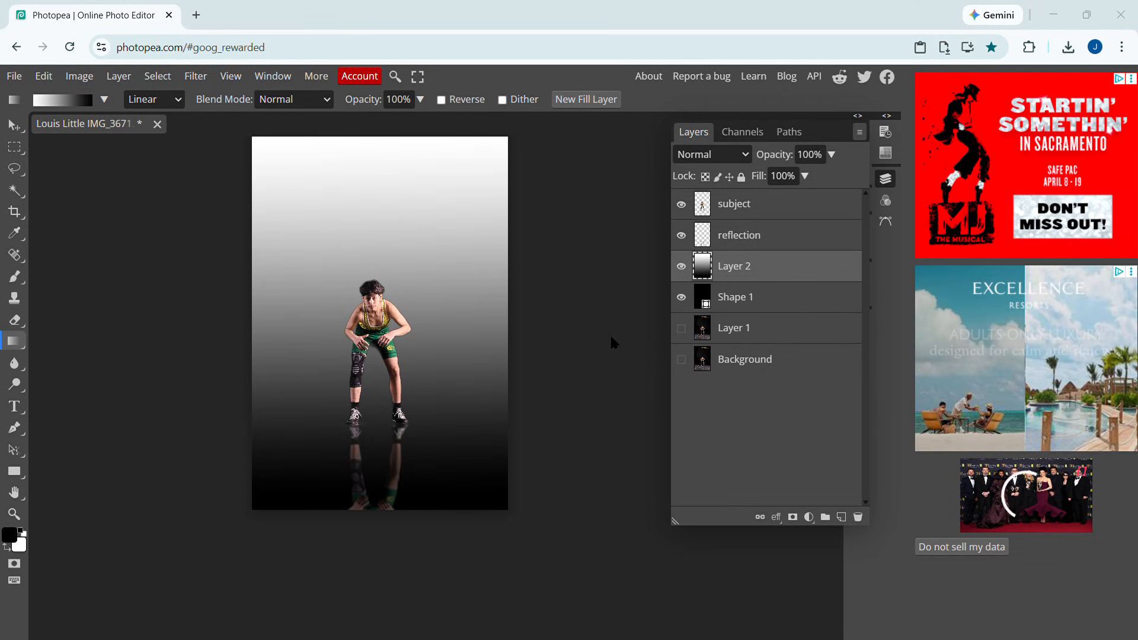
pyautogui.hotkey('ctrl', 's')
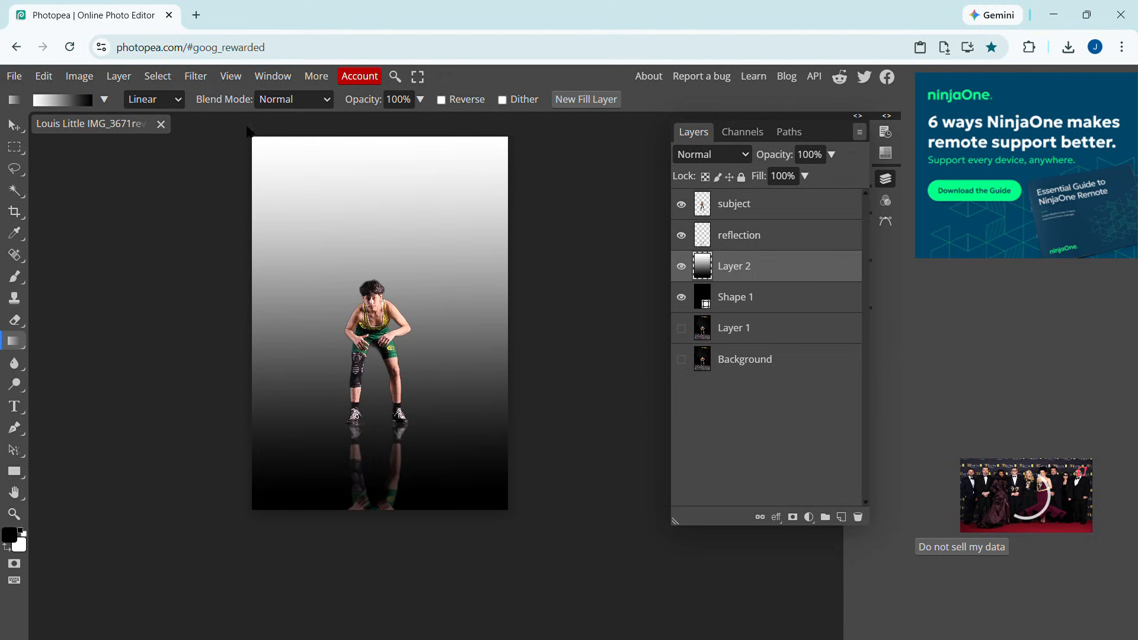
# Switch the Gradient tool's type from Linear to Radial
pyautogui.click(178, 103)
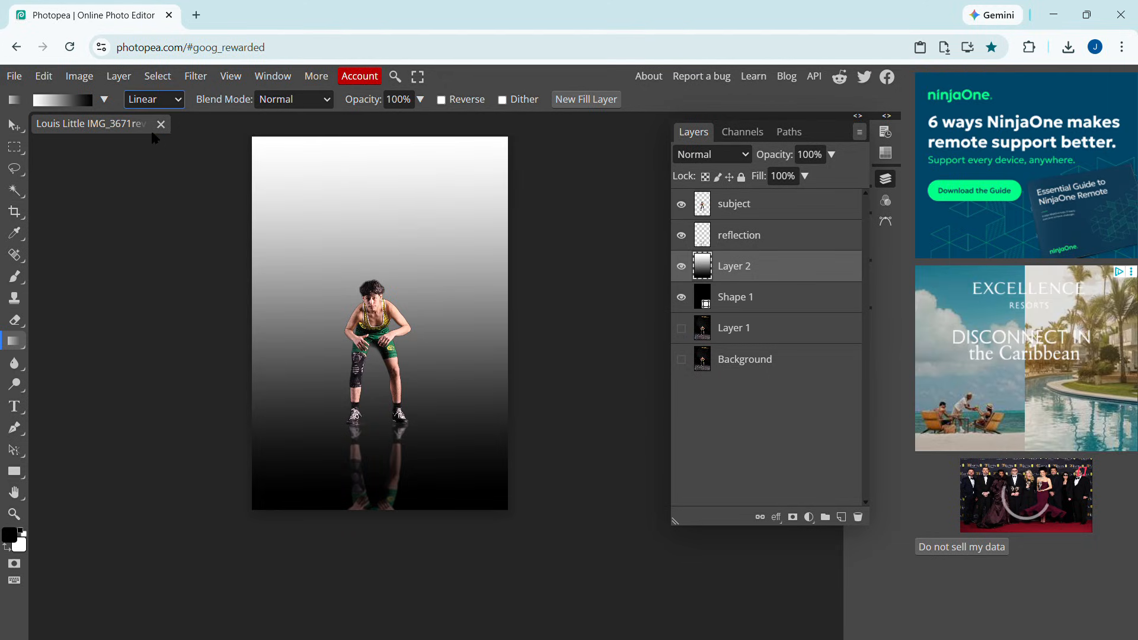
pyautogui.click(148, 132)
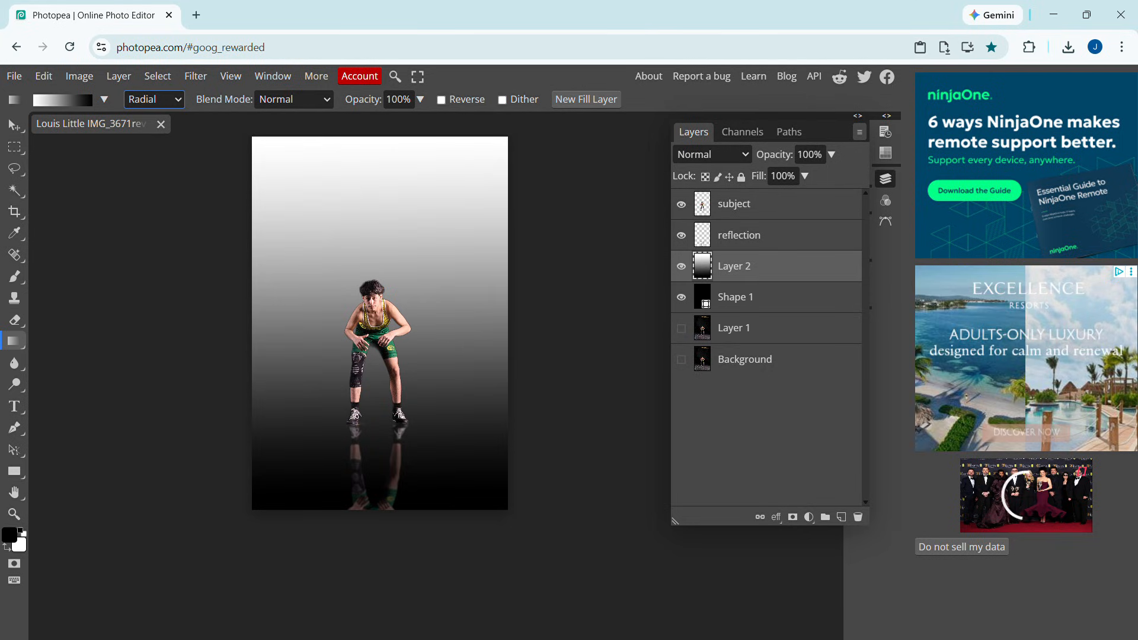
# Try a radial gradient centred near the canvas's lower-right corner, shift that layer behind the wrestler, and undo both changes
pyautogui.moveTo(464, 486); pyautogui.dragTo(371, 302)
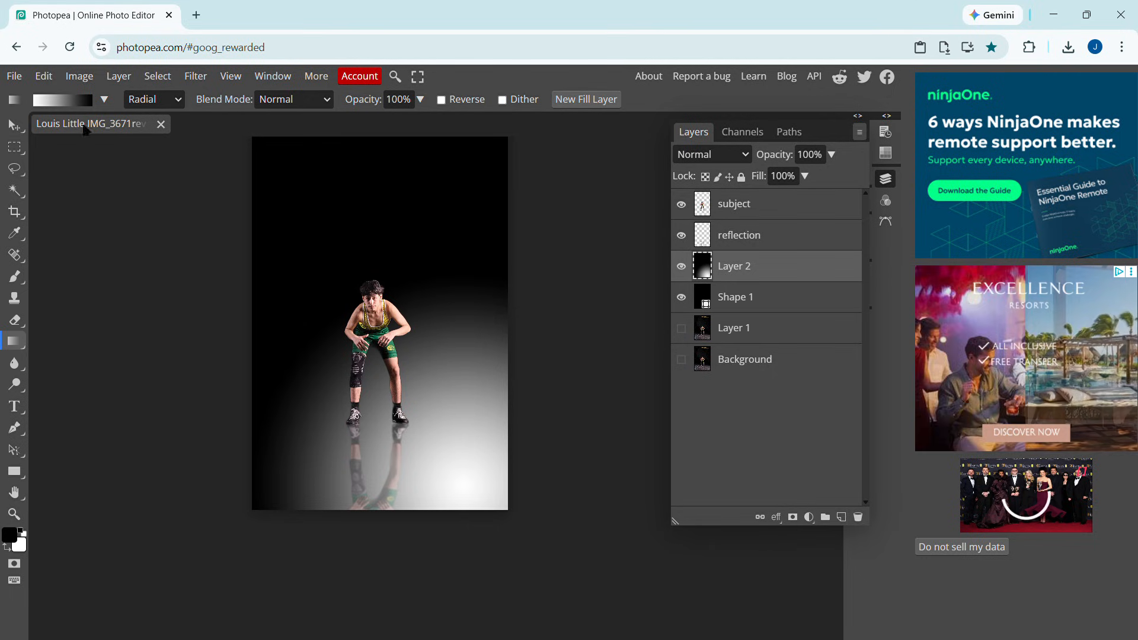
pyautogui.click(15, 125)
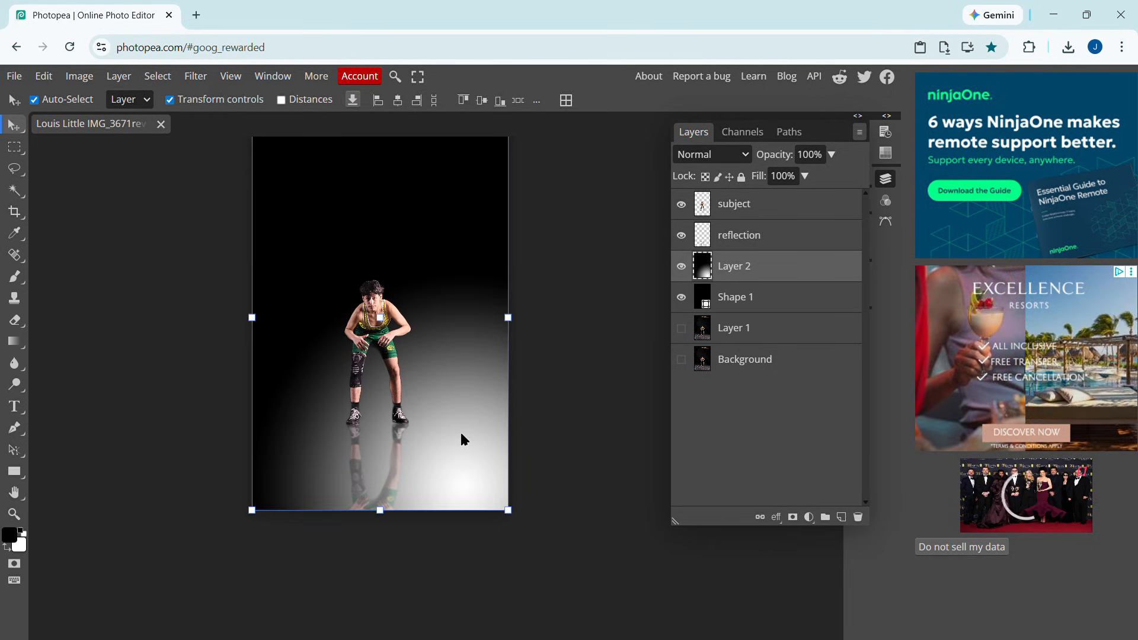
pyautogui.moveTo(463, 439); pyautogui.dragTo(396, 354)
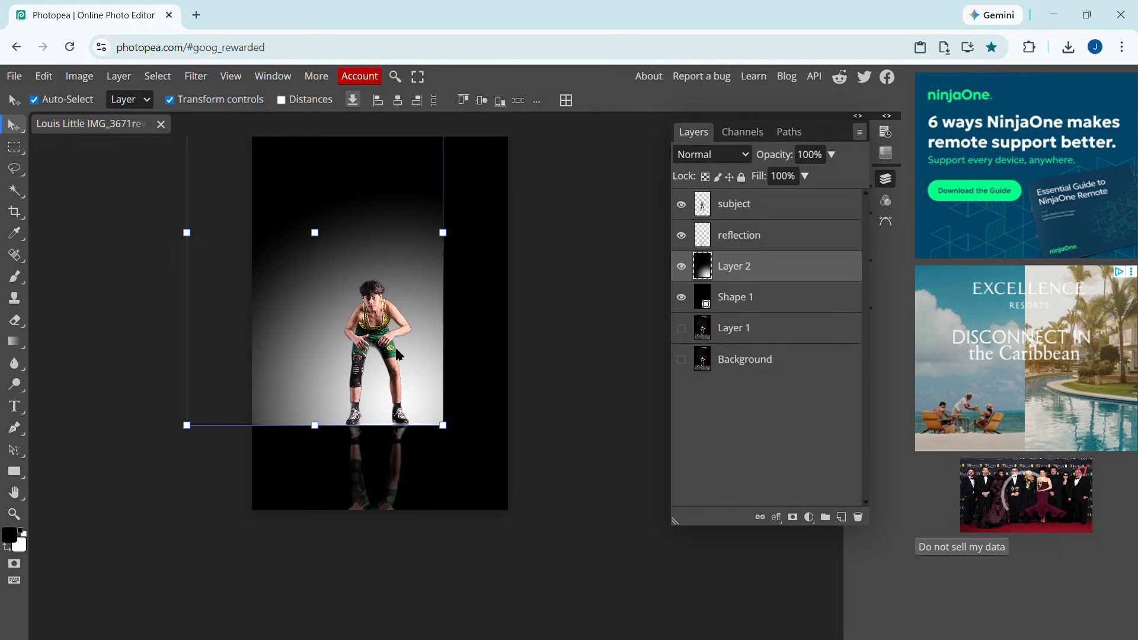
pyautogui.hotkey('ctrl', 'z')
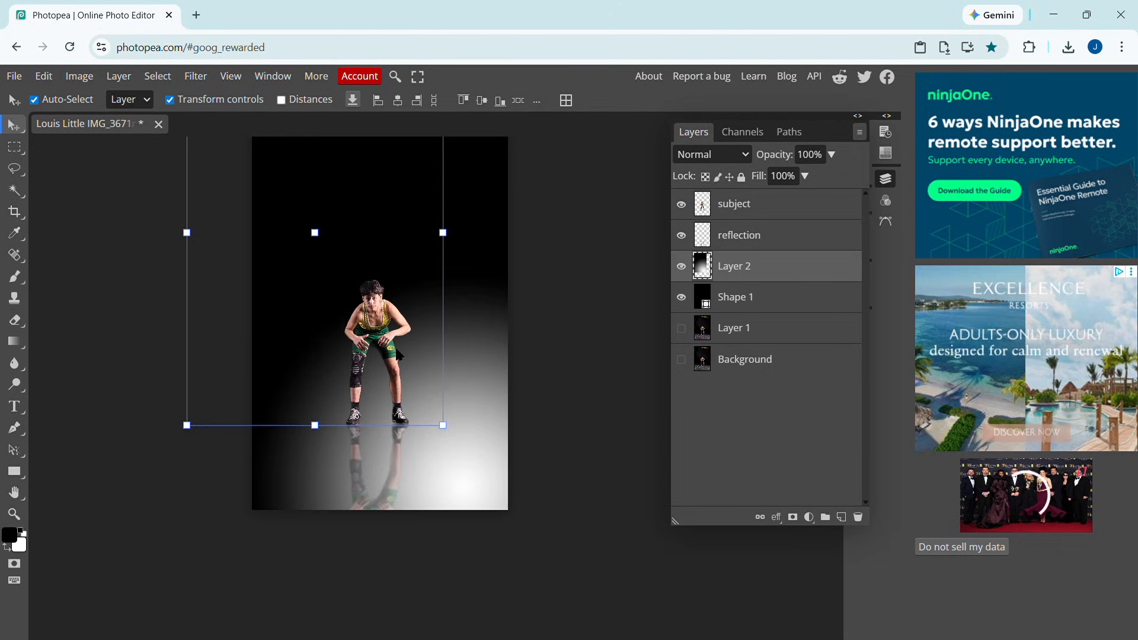
pyautogui.hotkey('ctrl', 'z')
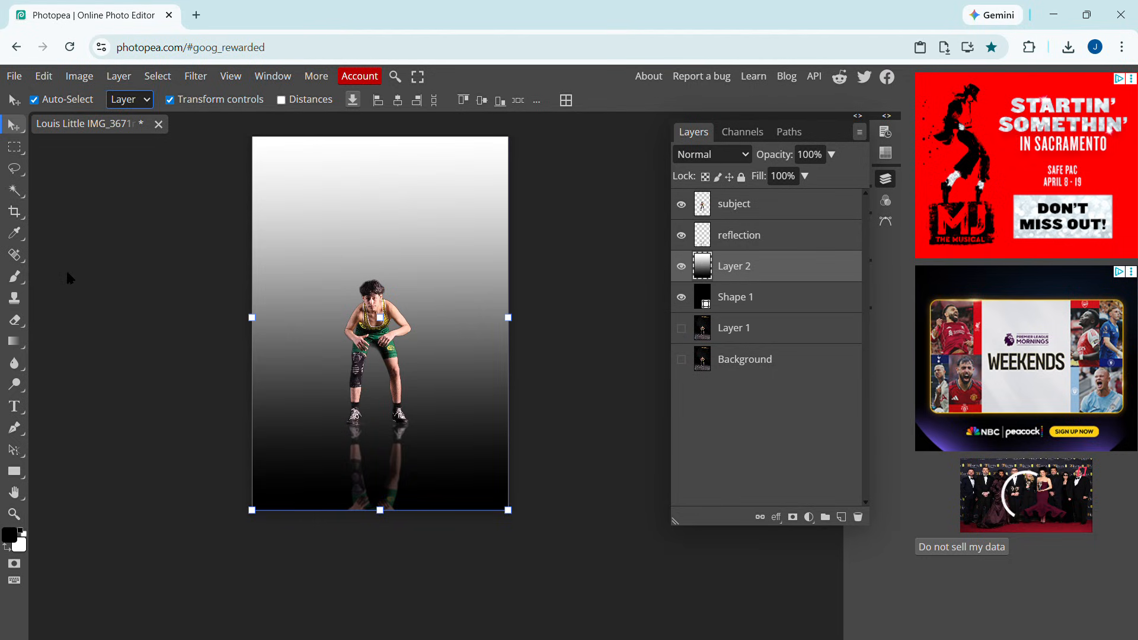
# Fill Layer 2 with a white-to-black radial gradient running from the wrestler's torso to the canvas's upper-right corner
pyautogui.click(22, 344)
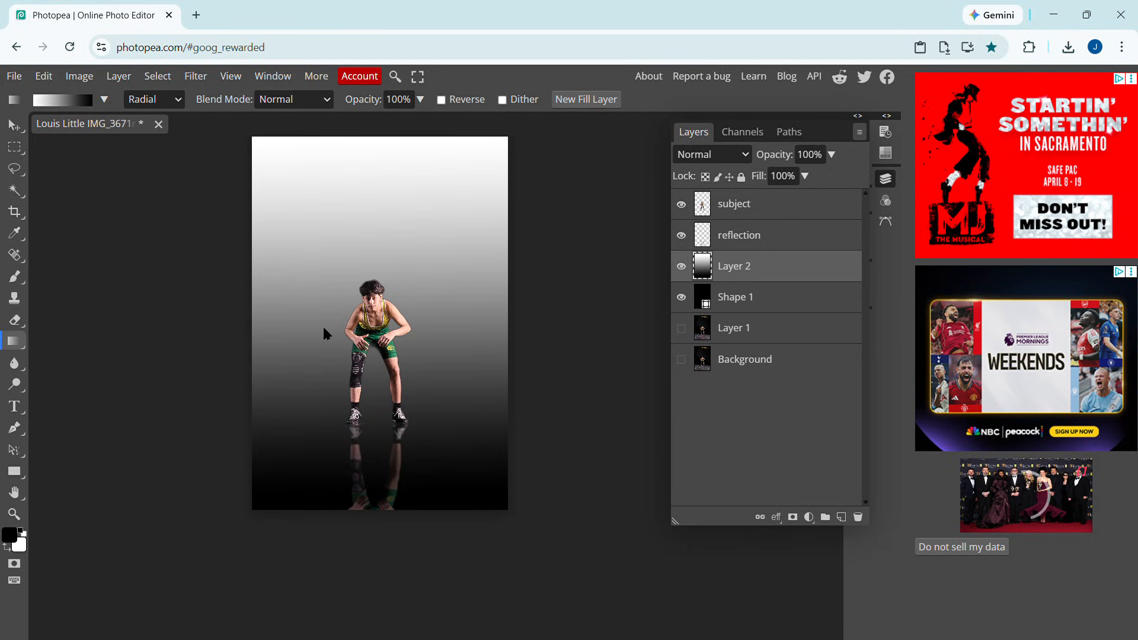
pyautogui.moveTo(371, 337); pyautogui.dragTo(508, 149)
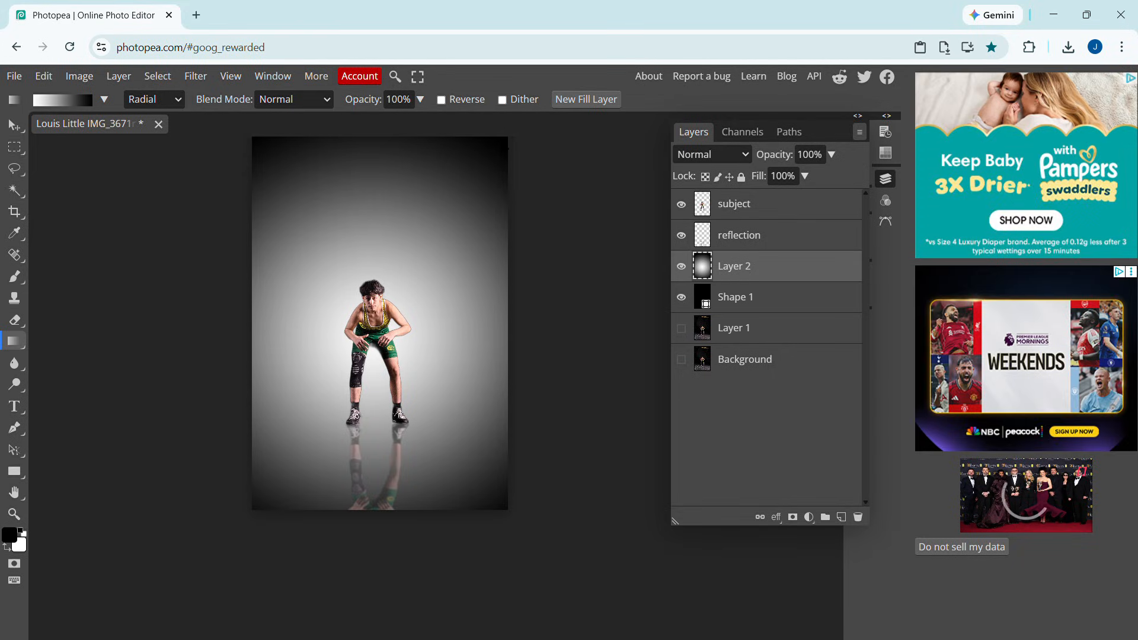
# Save the radial-gradient version of the document as a PSD
pyautogui.click(14, 77)
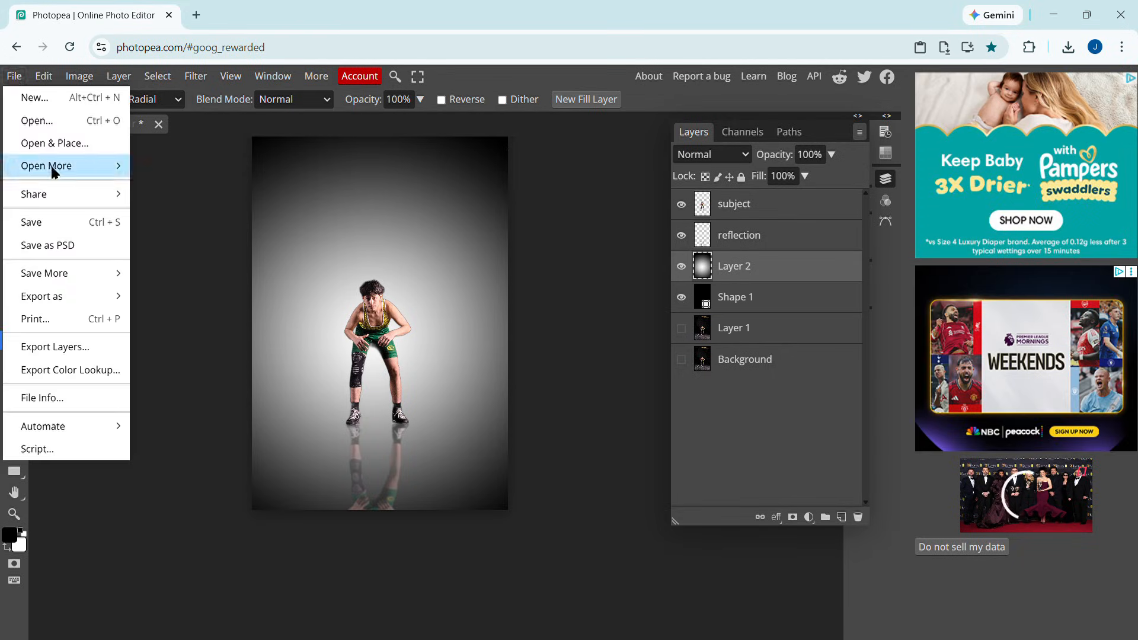
pyautogui.click(61, 245)
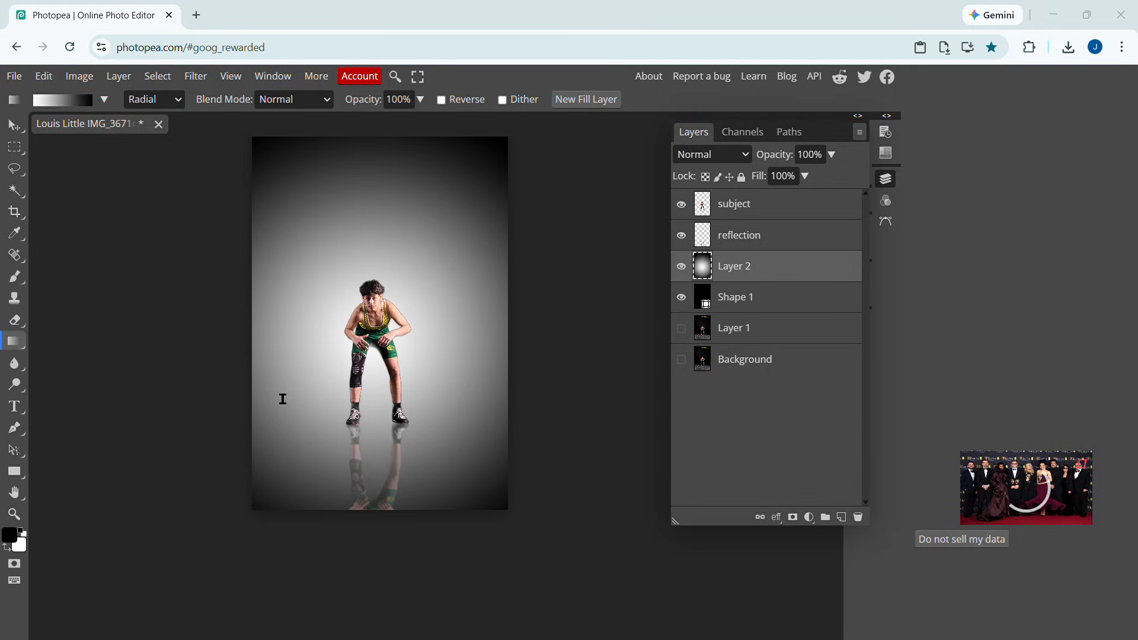
pyautogui.hotkey('ctrl', 's')
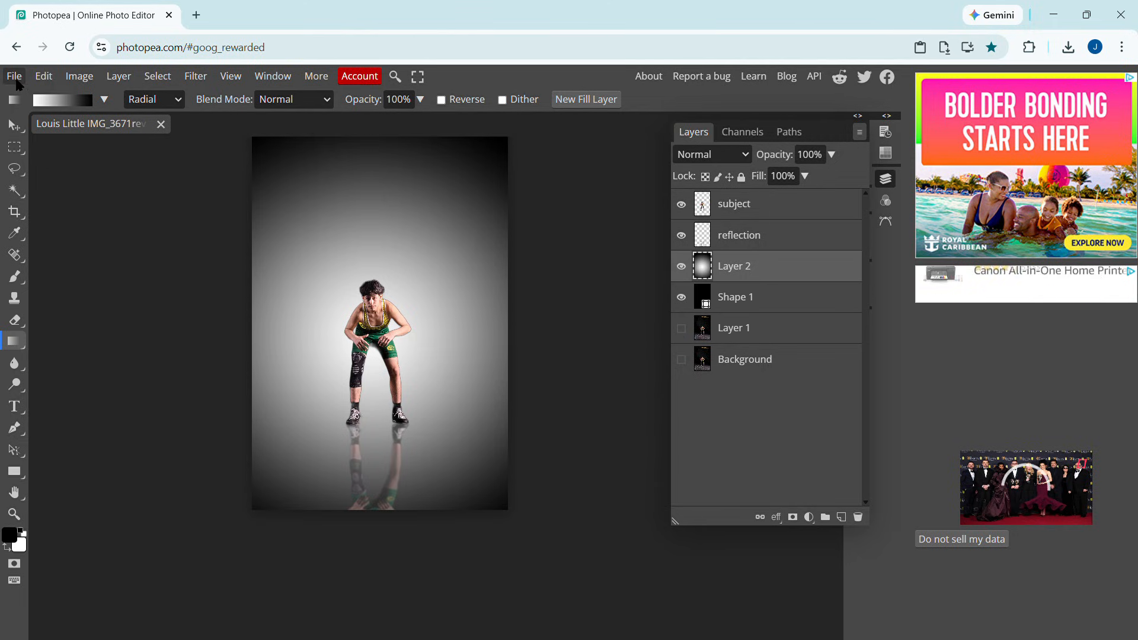
# Export the image as a JPG at 3457 × 5194 px and 100% quality
pyautogui.click(14, 76)
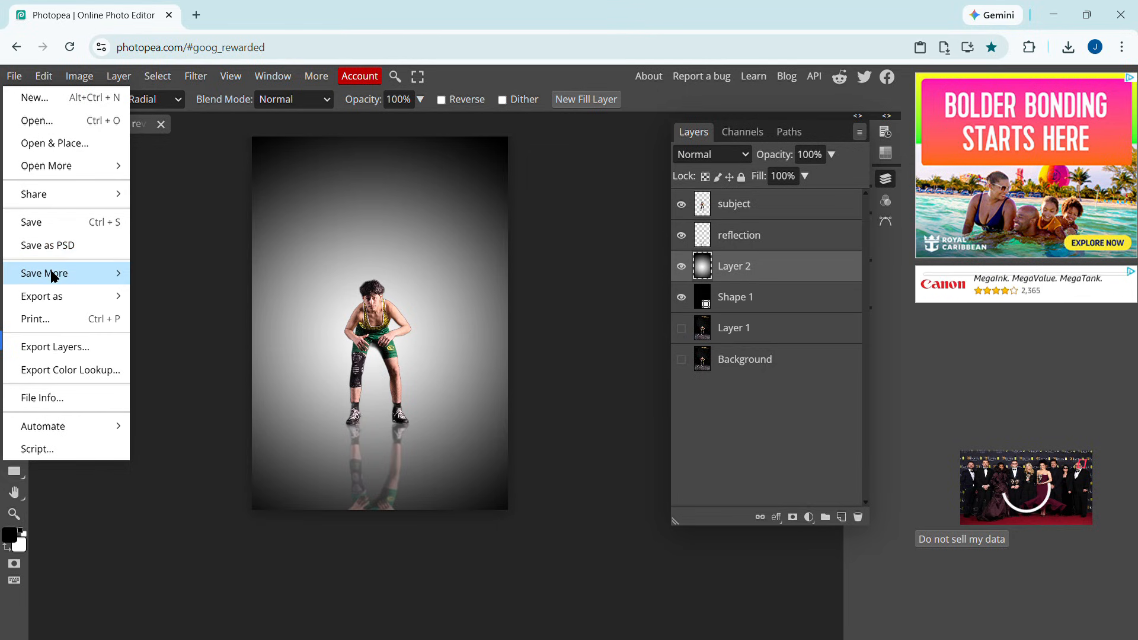
pyautogui.moveTo(56, 297)
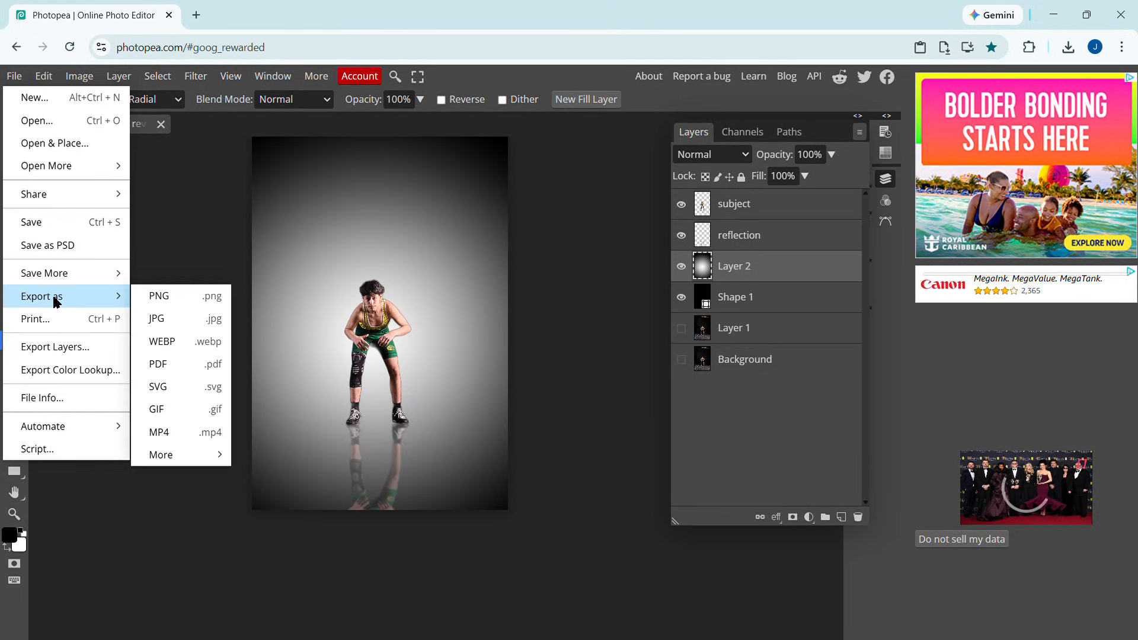
pyautogui.click(166, 321)
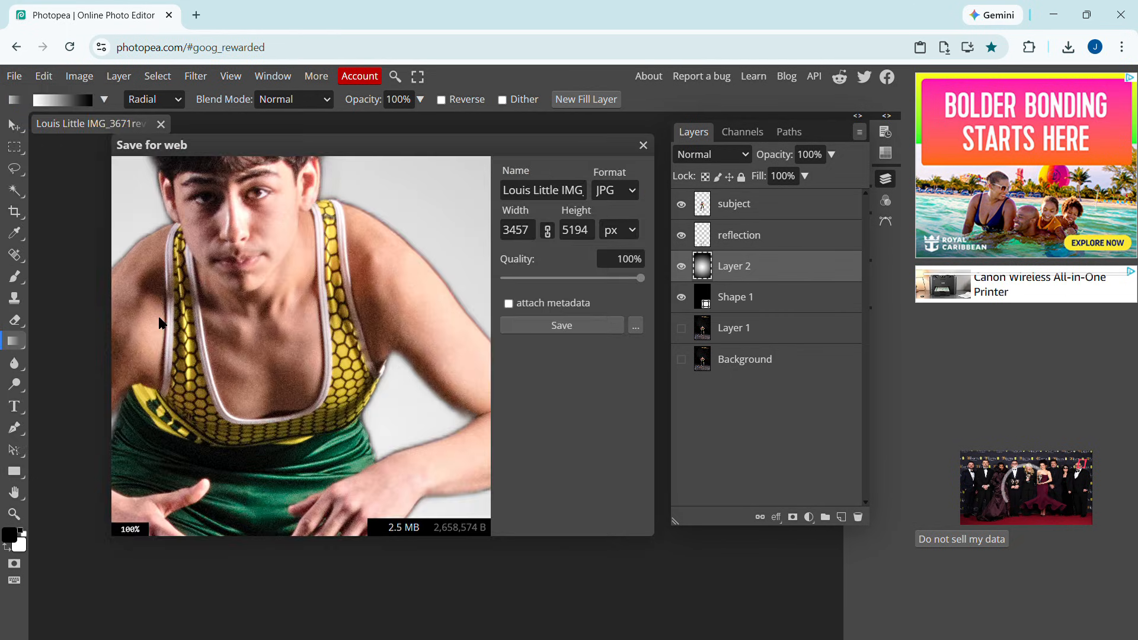
pyautogui.click(578, 320)
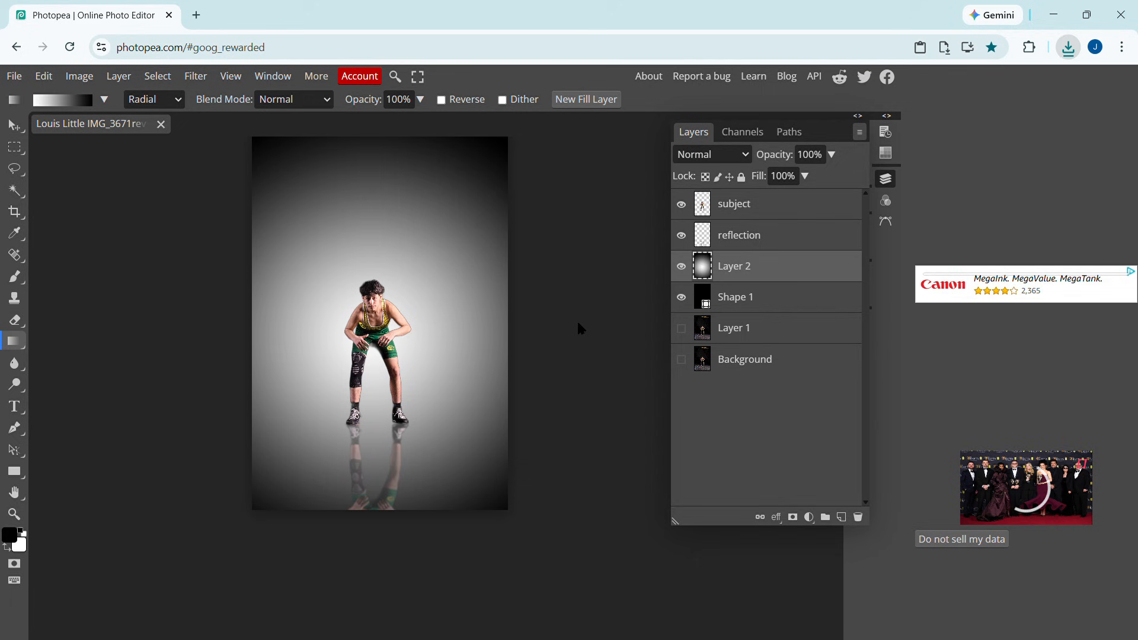